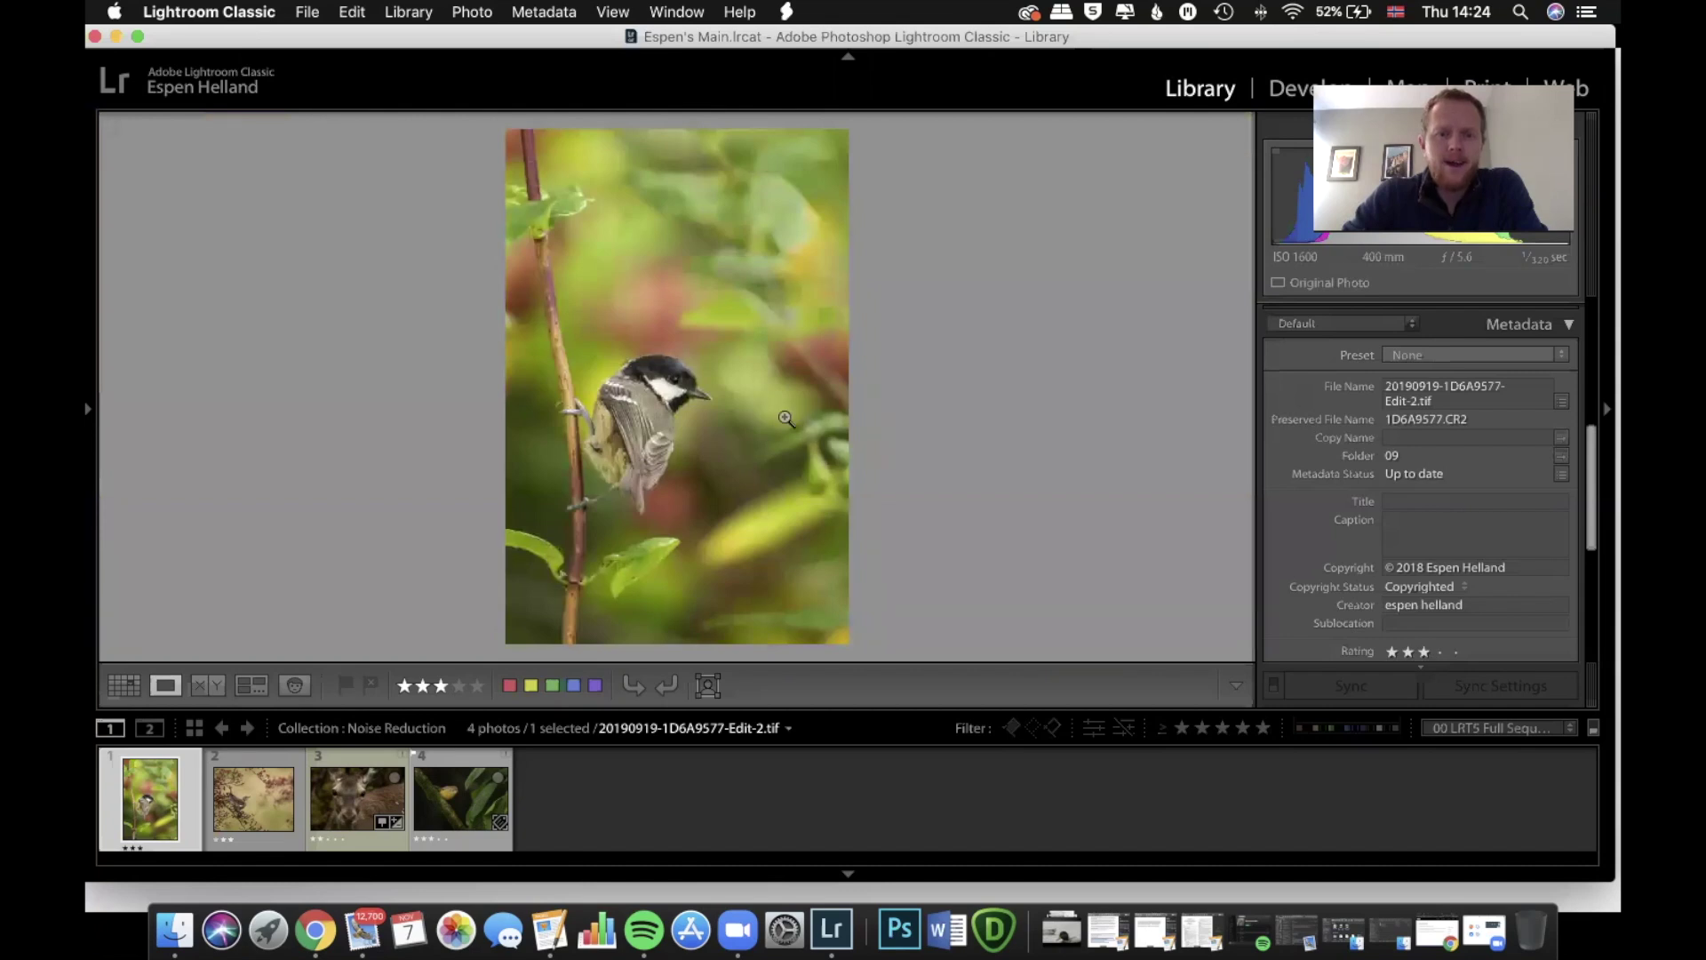
Open a copy of the upright small-bird photo with Lightroom adjustments in Topaz DeNoise AI and update the noise-reduction preview.
right_click(717, 388)
mouse_move(889, 364)
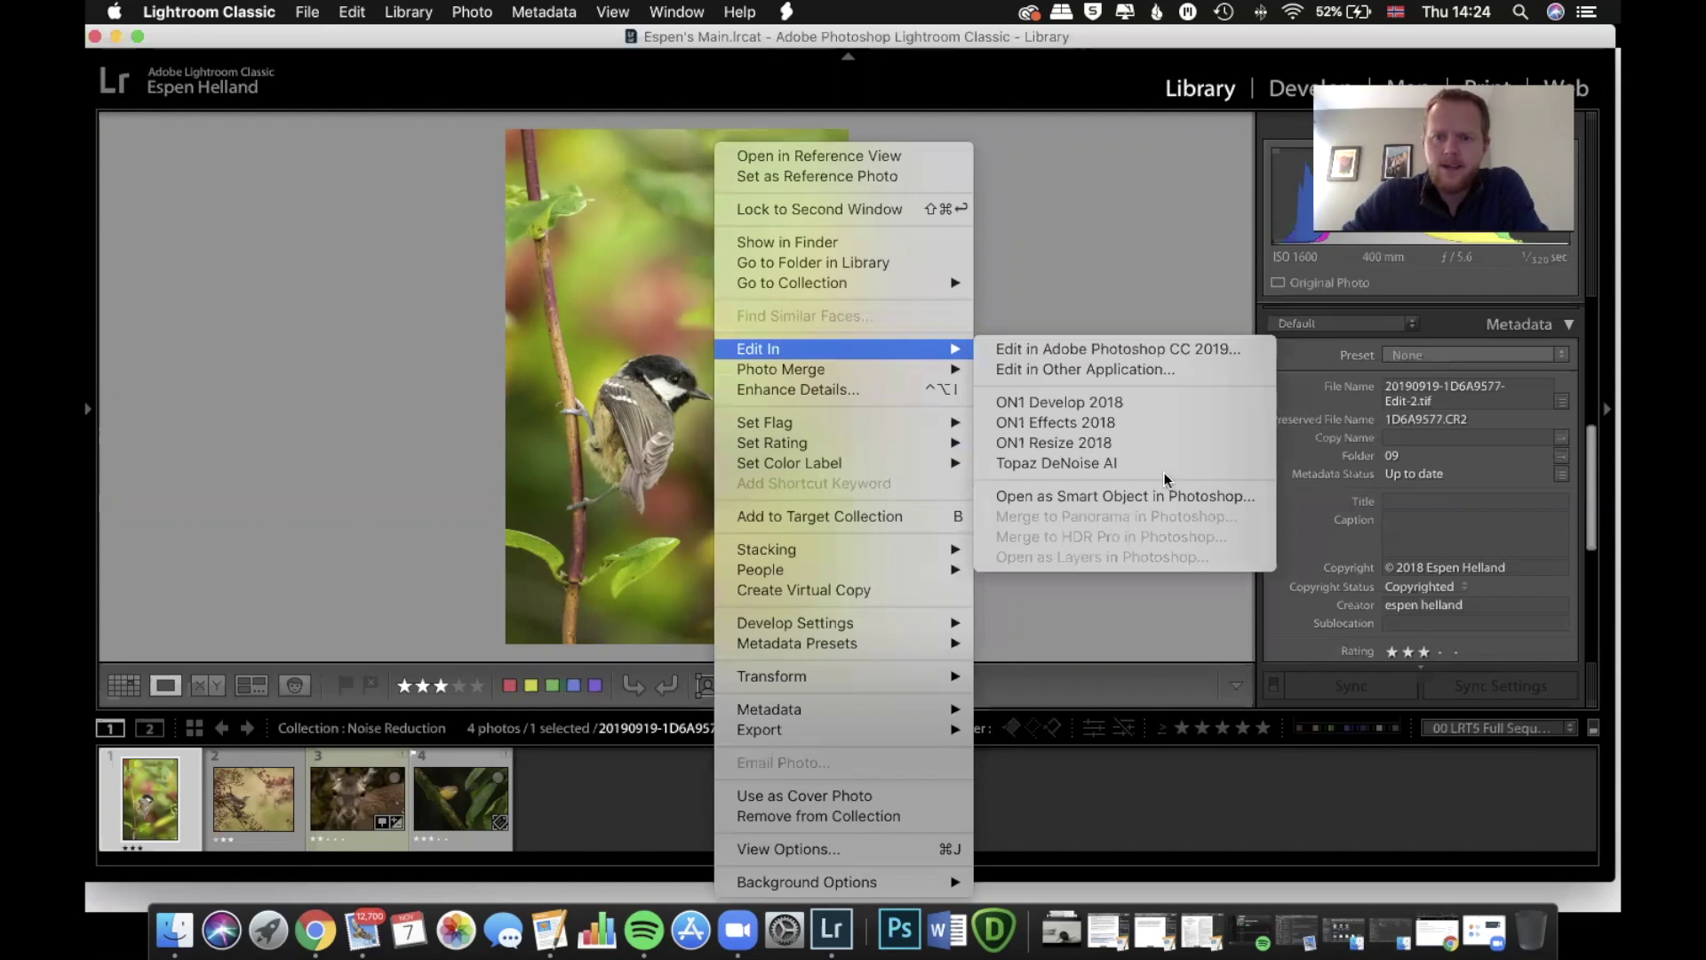
left_click(1068, 467)
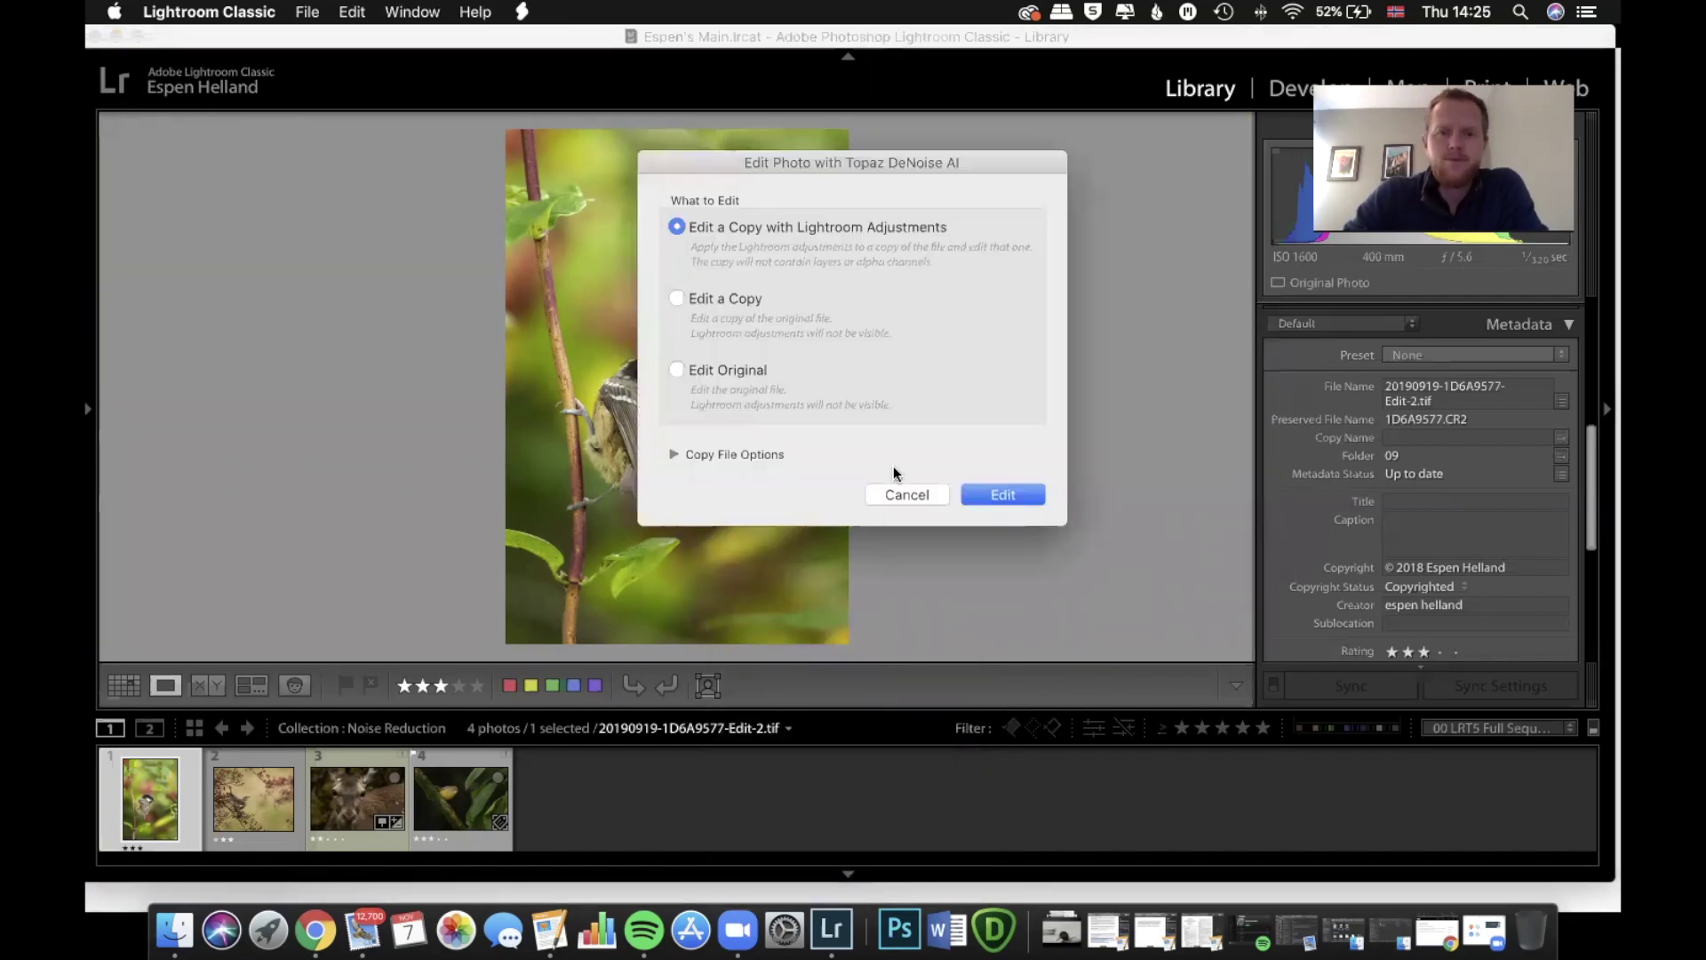
left_click(1015, 496)
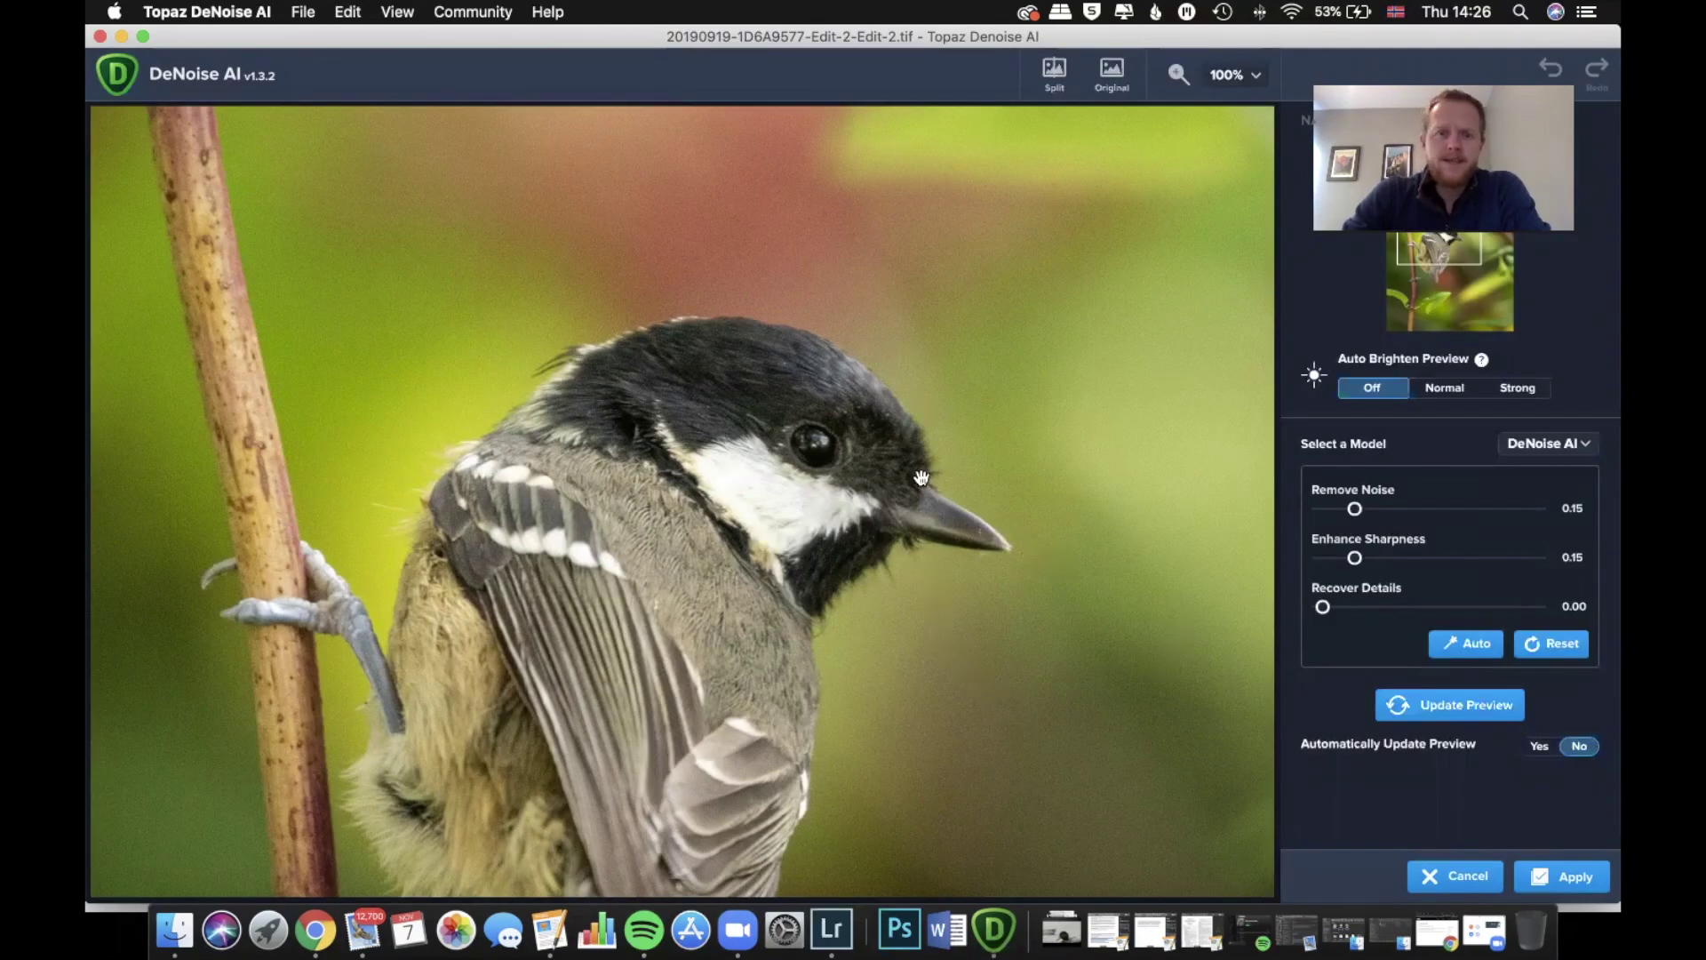
left_click(1496, 699)
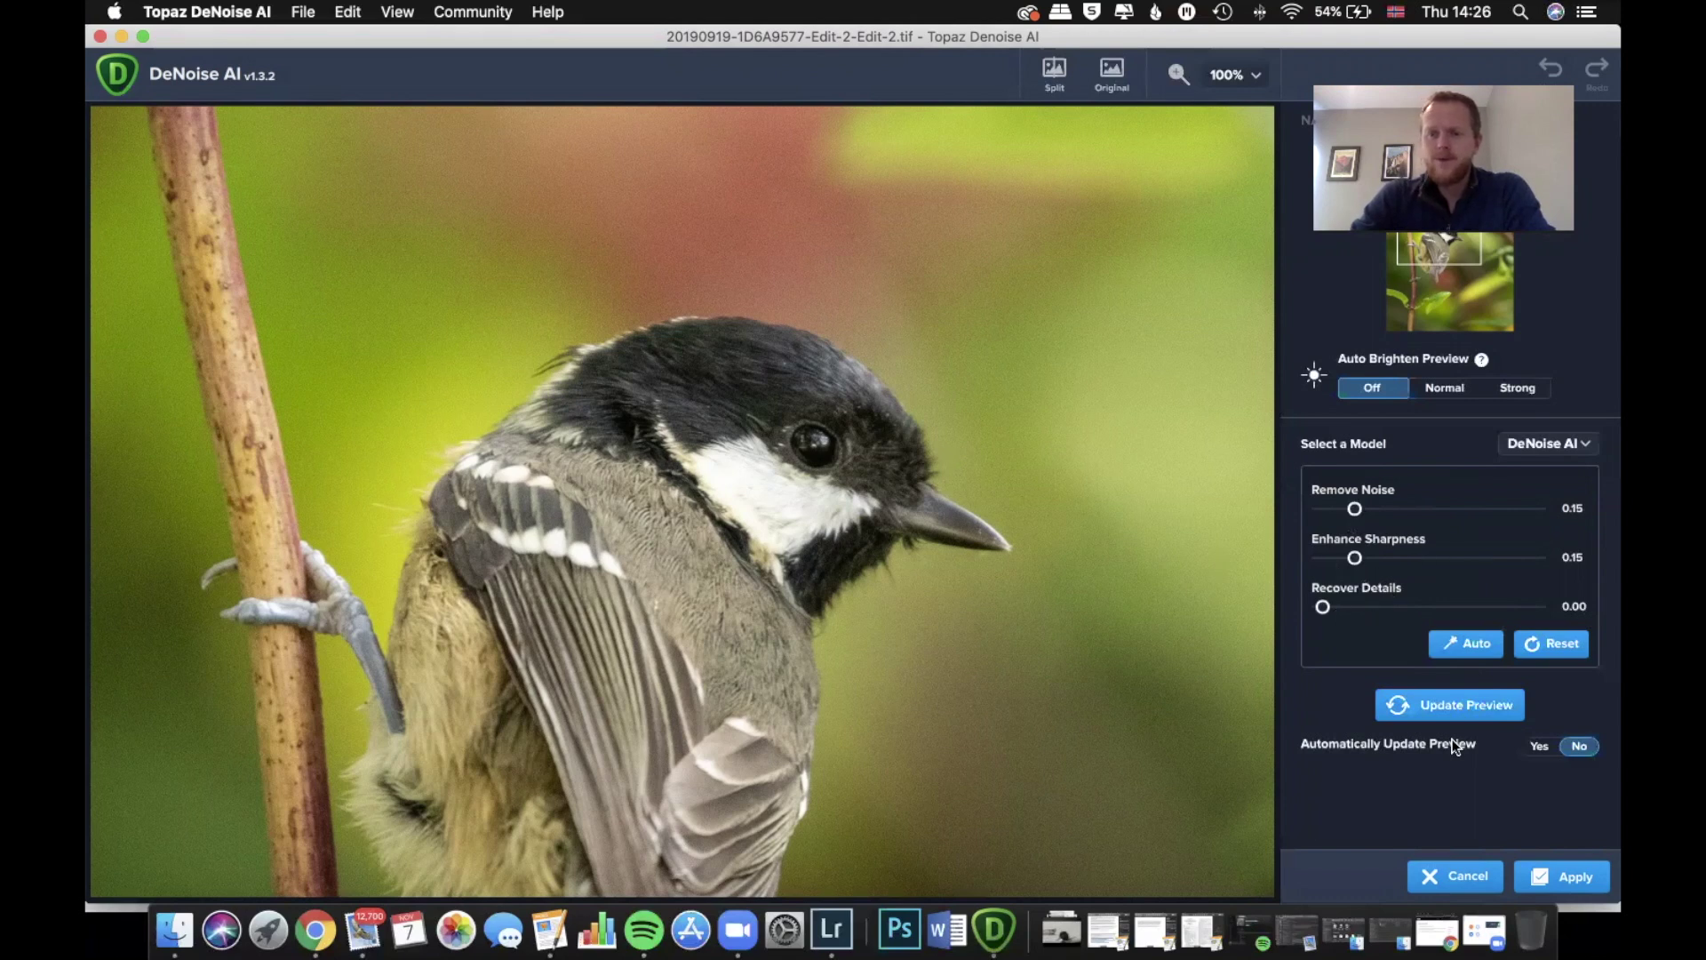
left_click(1451, 708)
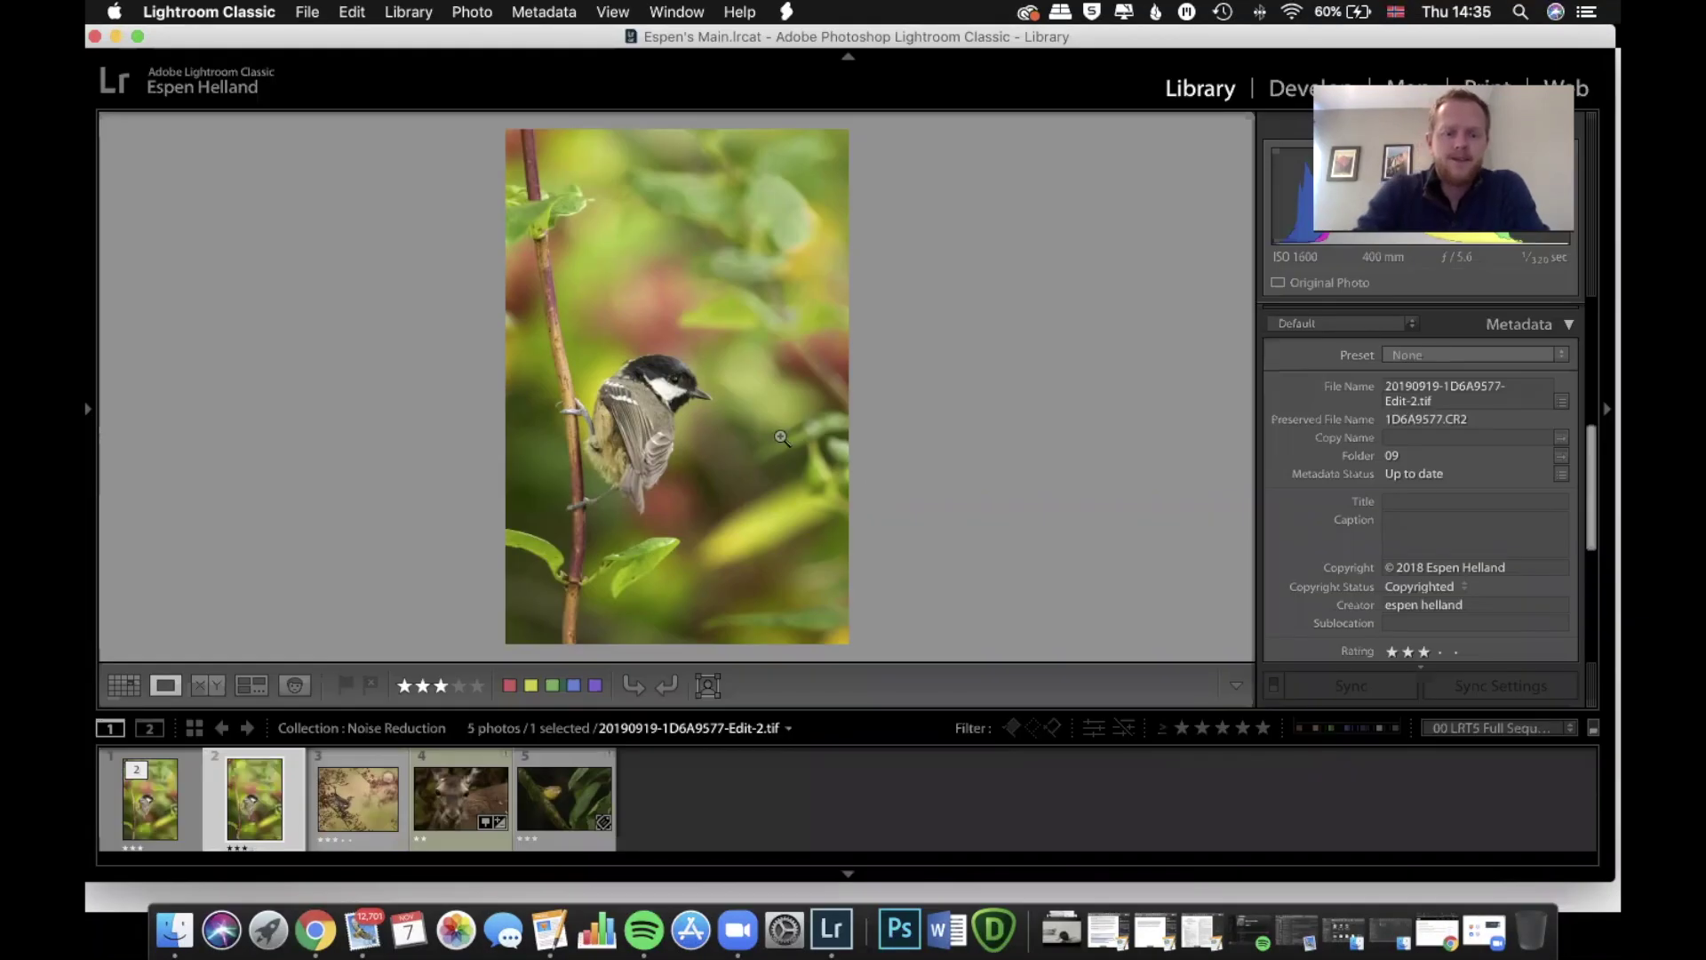
Examine the upright small-bird photo full screen in Lightroom Classic, including a close look at the bird's head.
key("f")
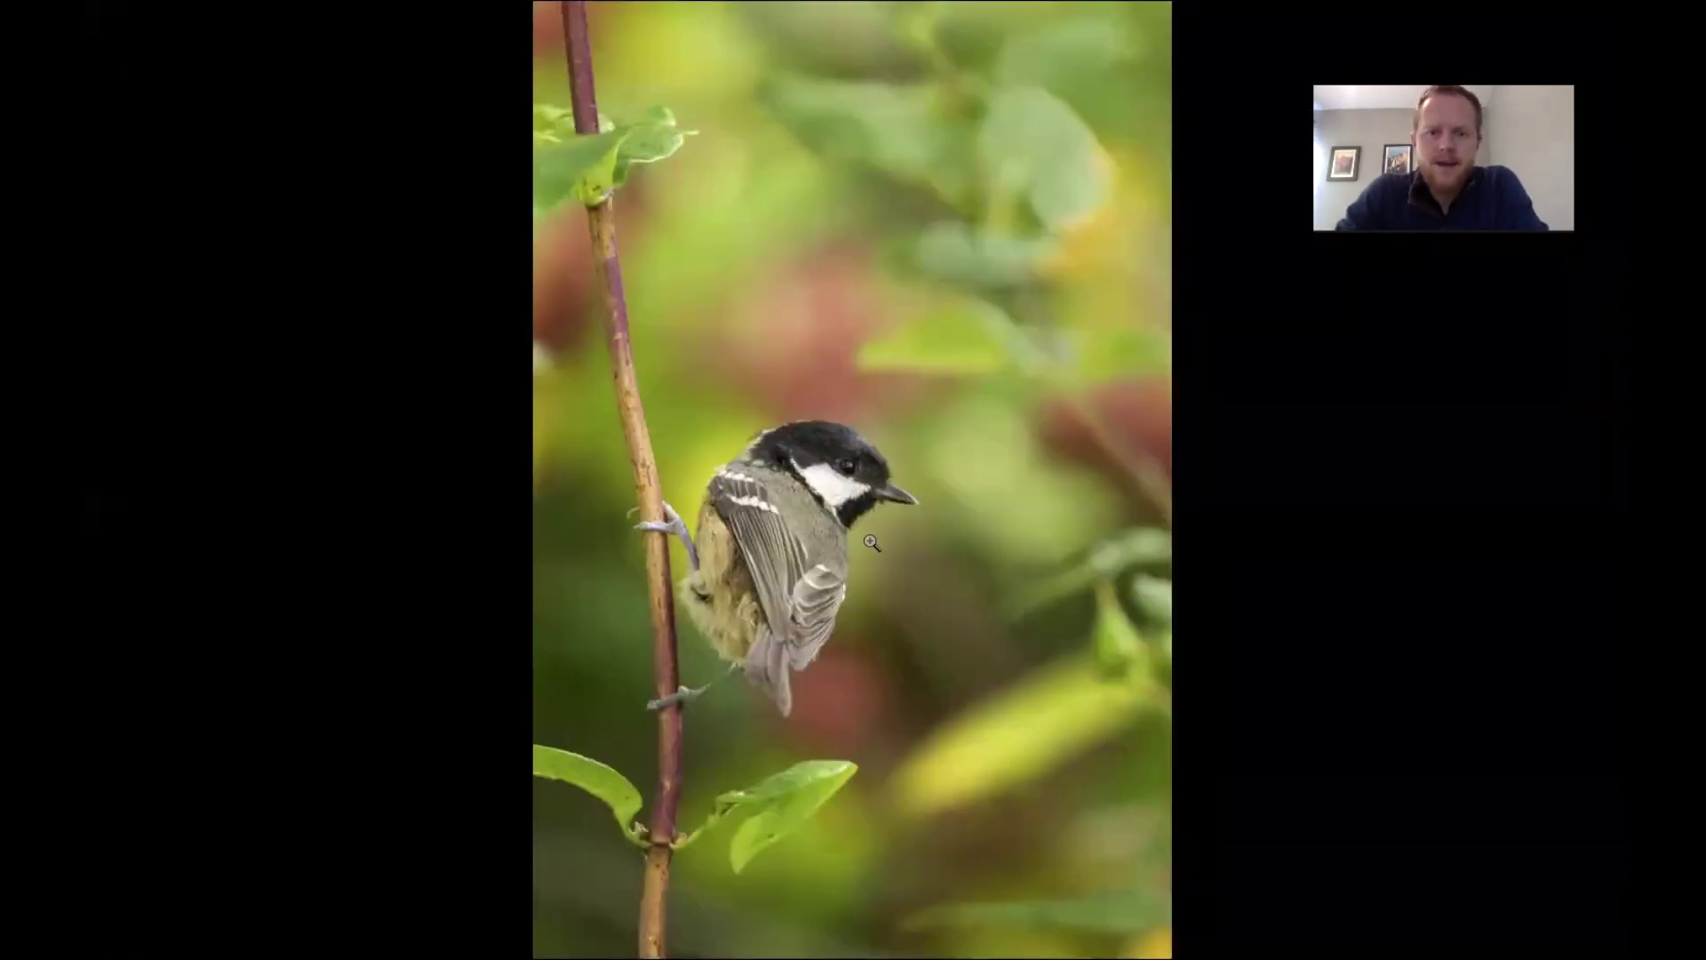
left_click(837, 473)
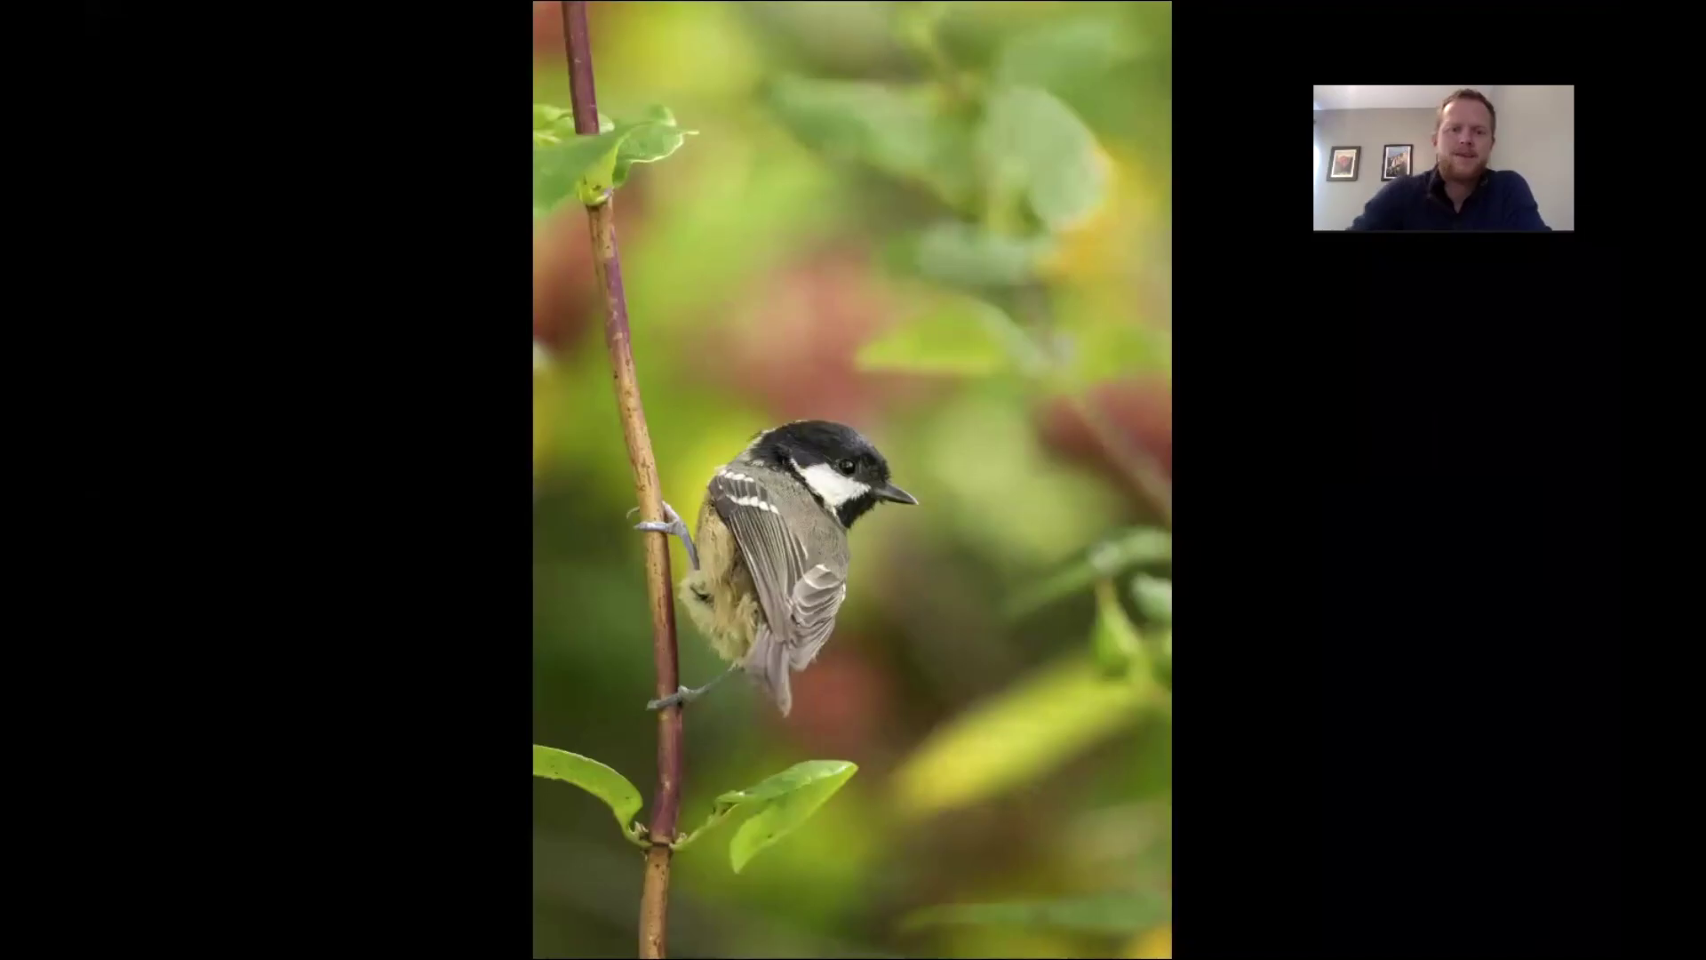
key("Escape")
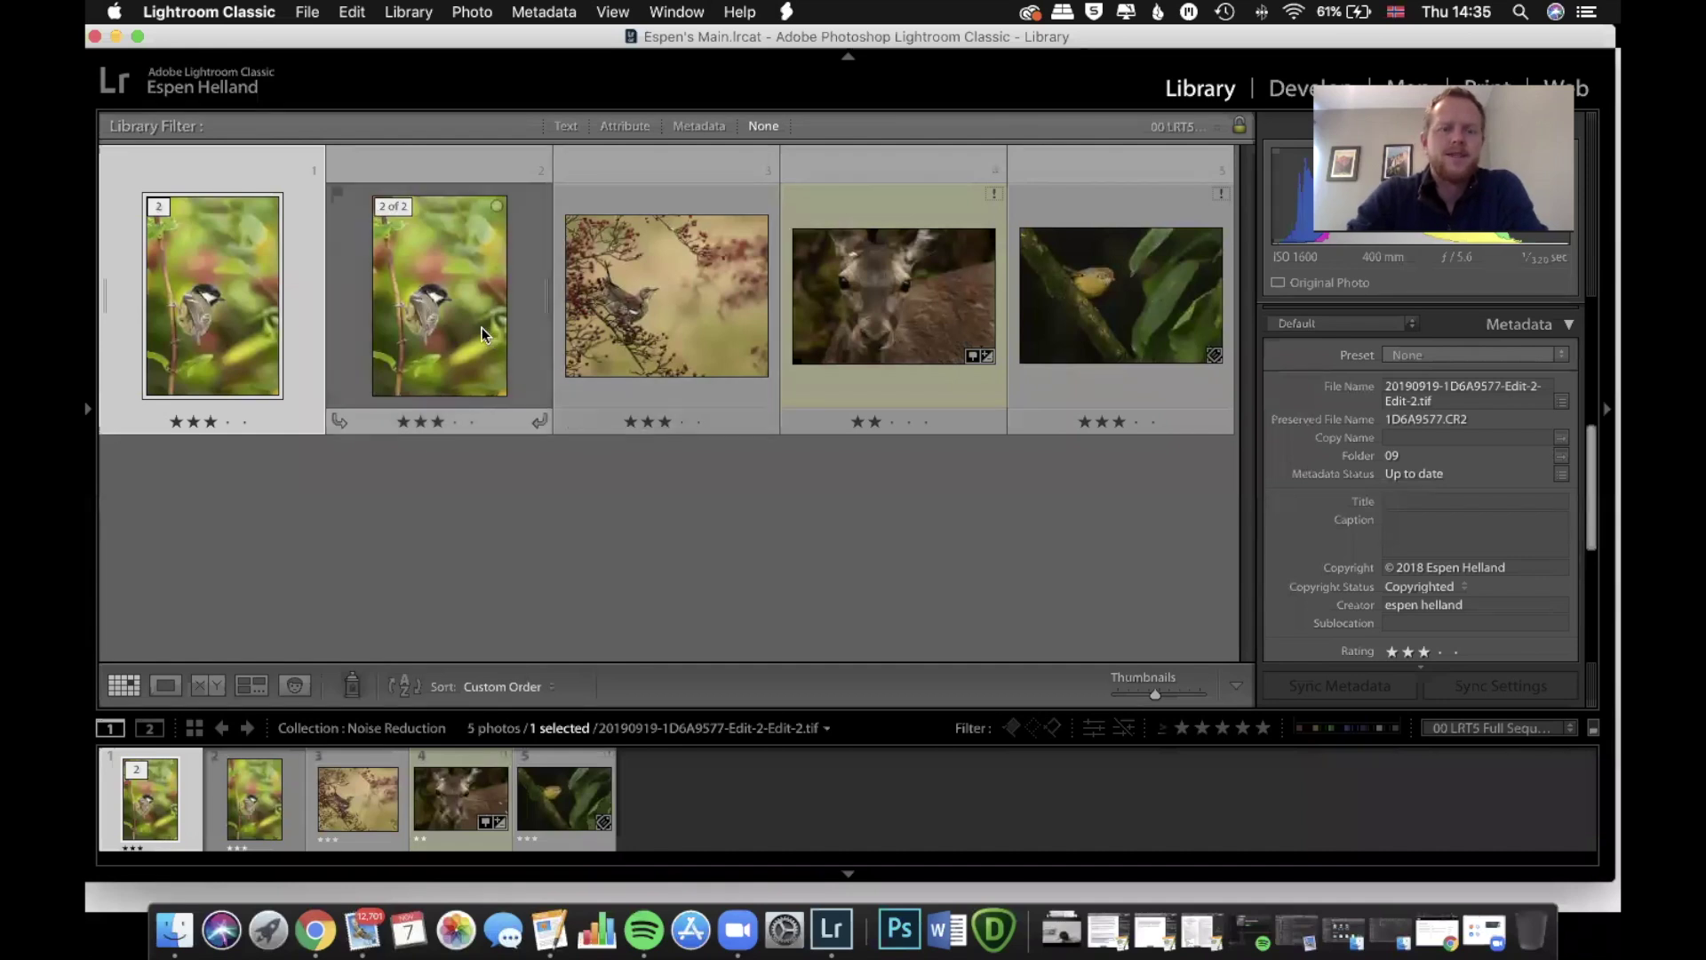
Inspect the photo of the bird among red berries and open a copy with Lightroom adjustments in Topaz DeNoise AI.
left_click(686, 305)
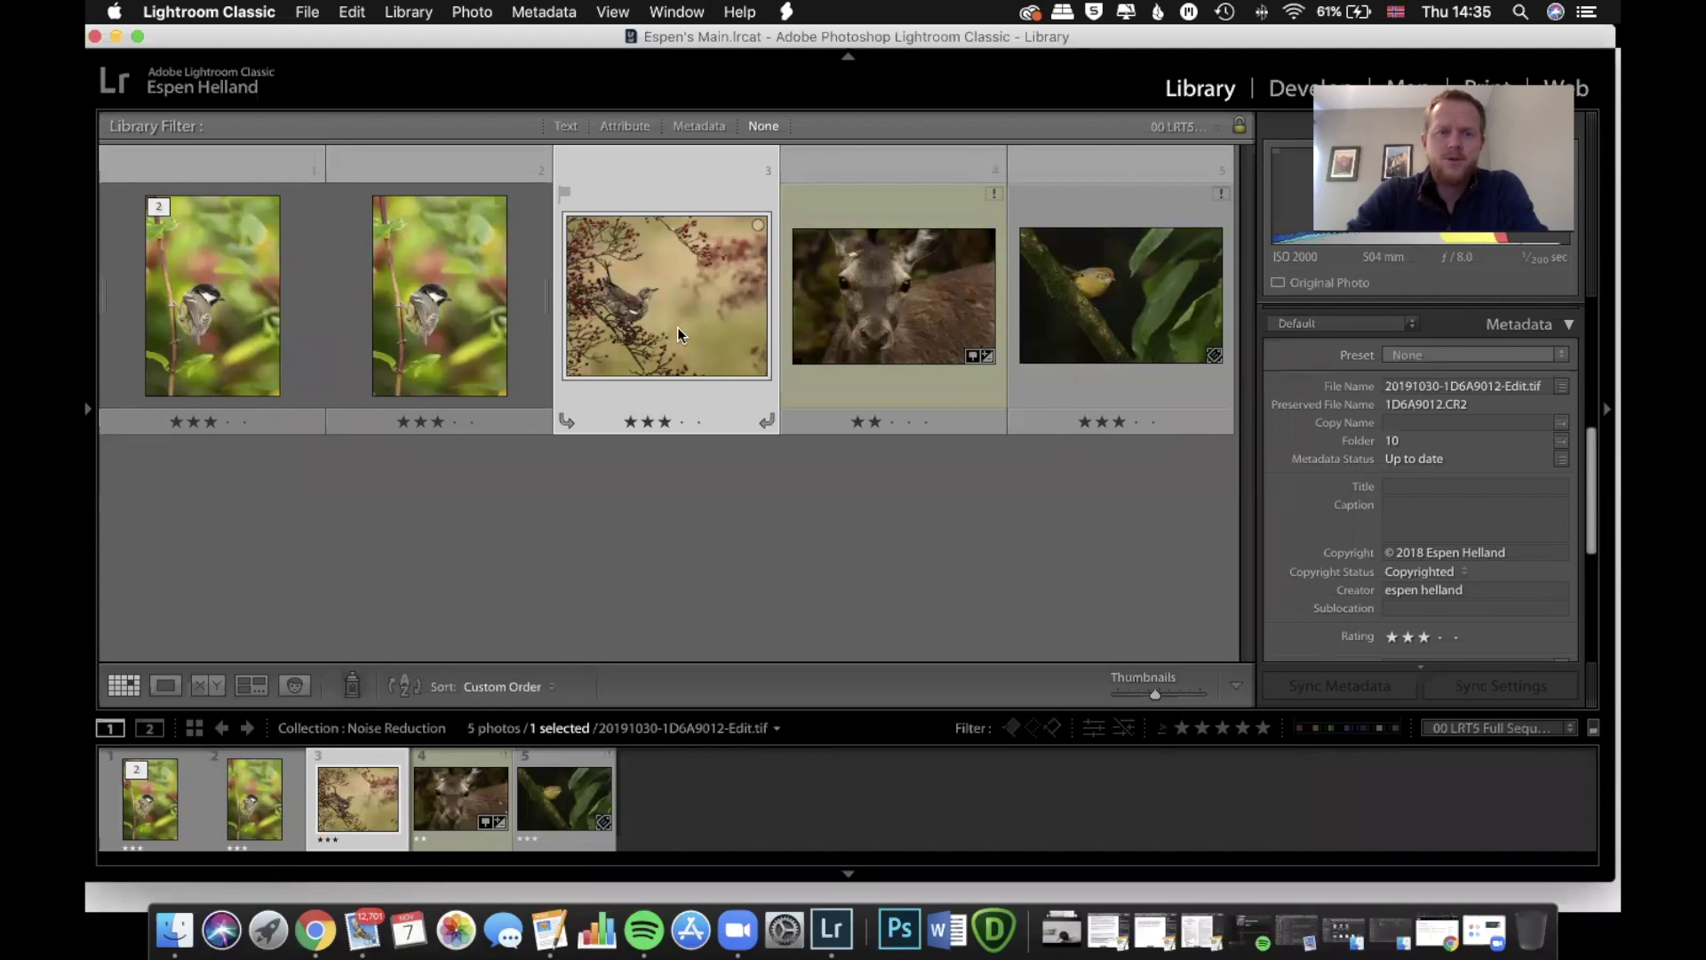
double_click(669, 290)
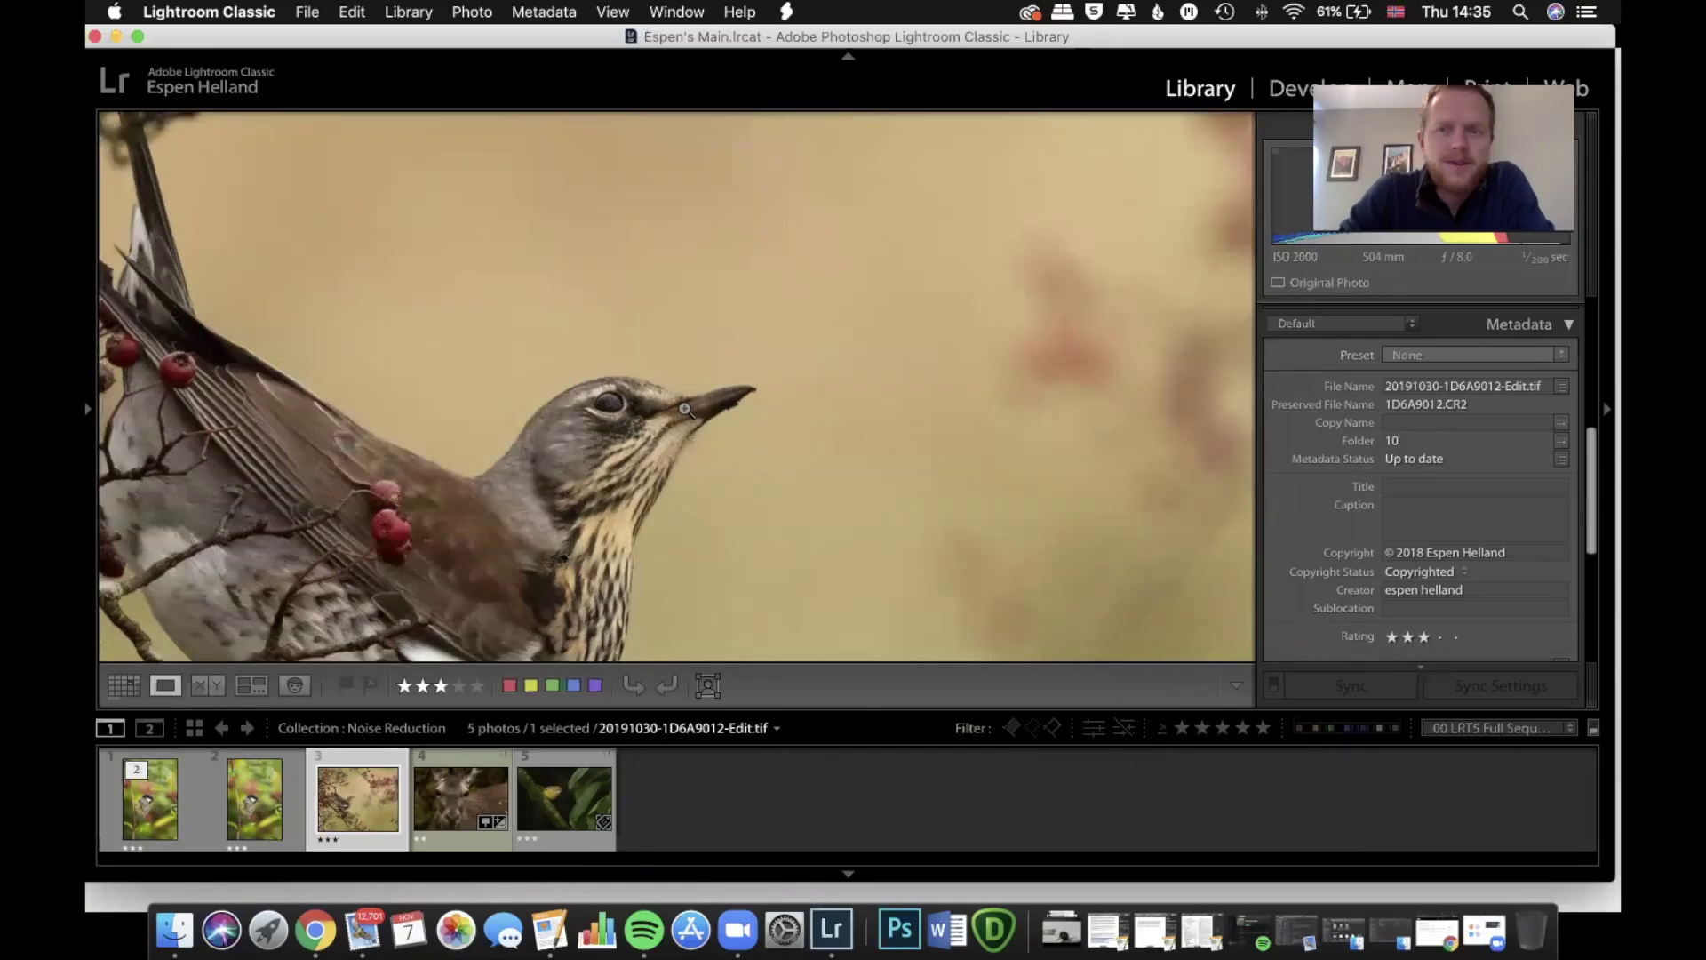
left_click(685, 408)
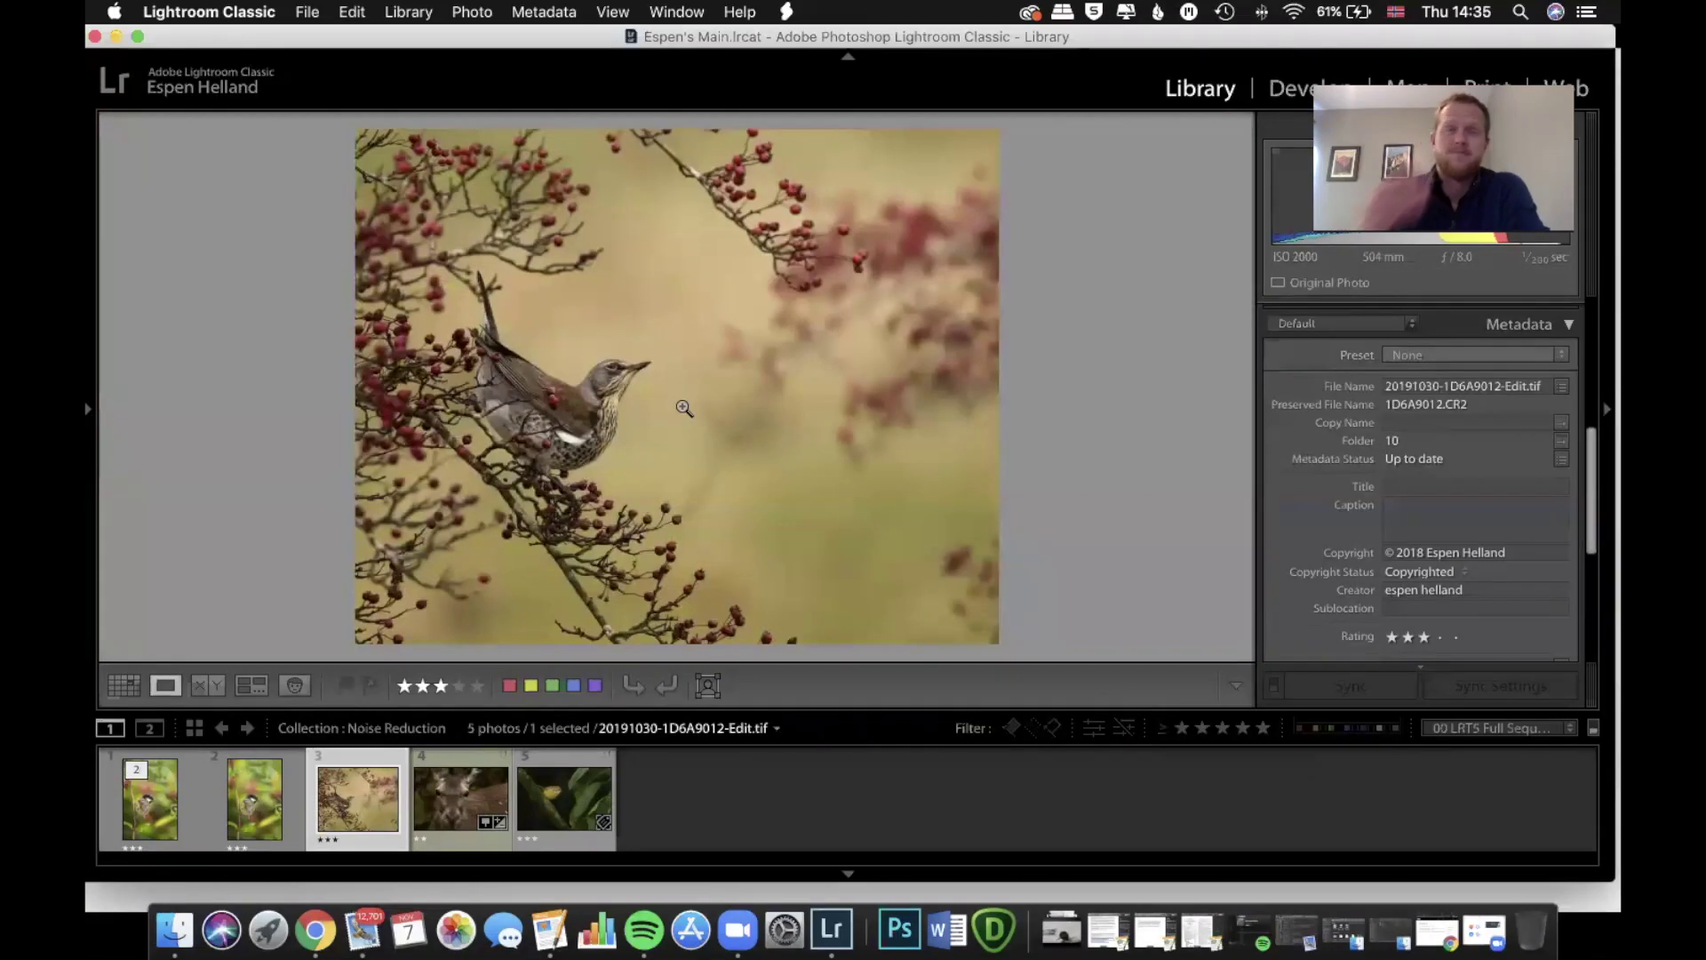
right_click(350, 791)
mouse_move(528, 405)
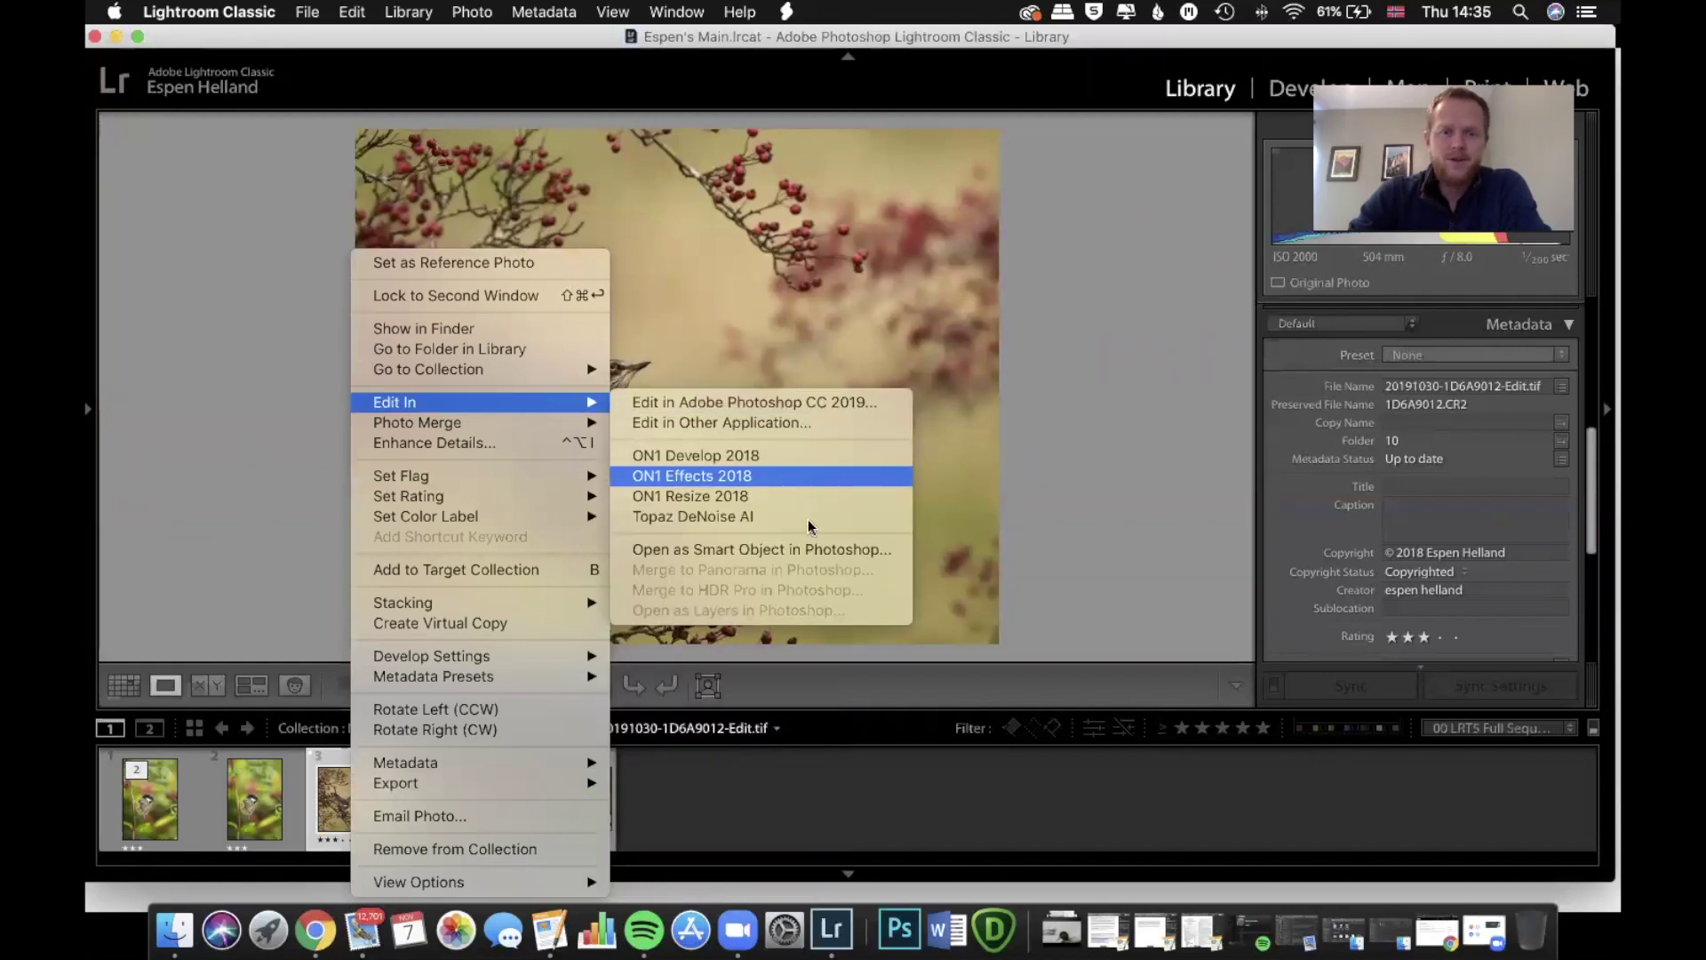
left_click(762, 516)
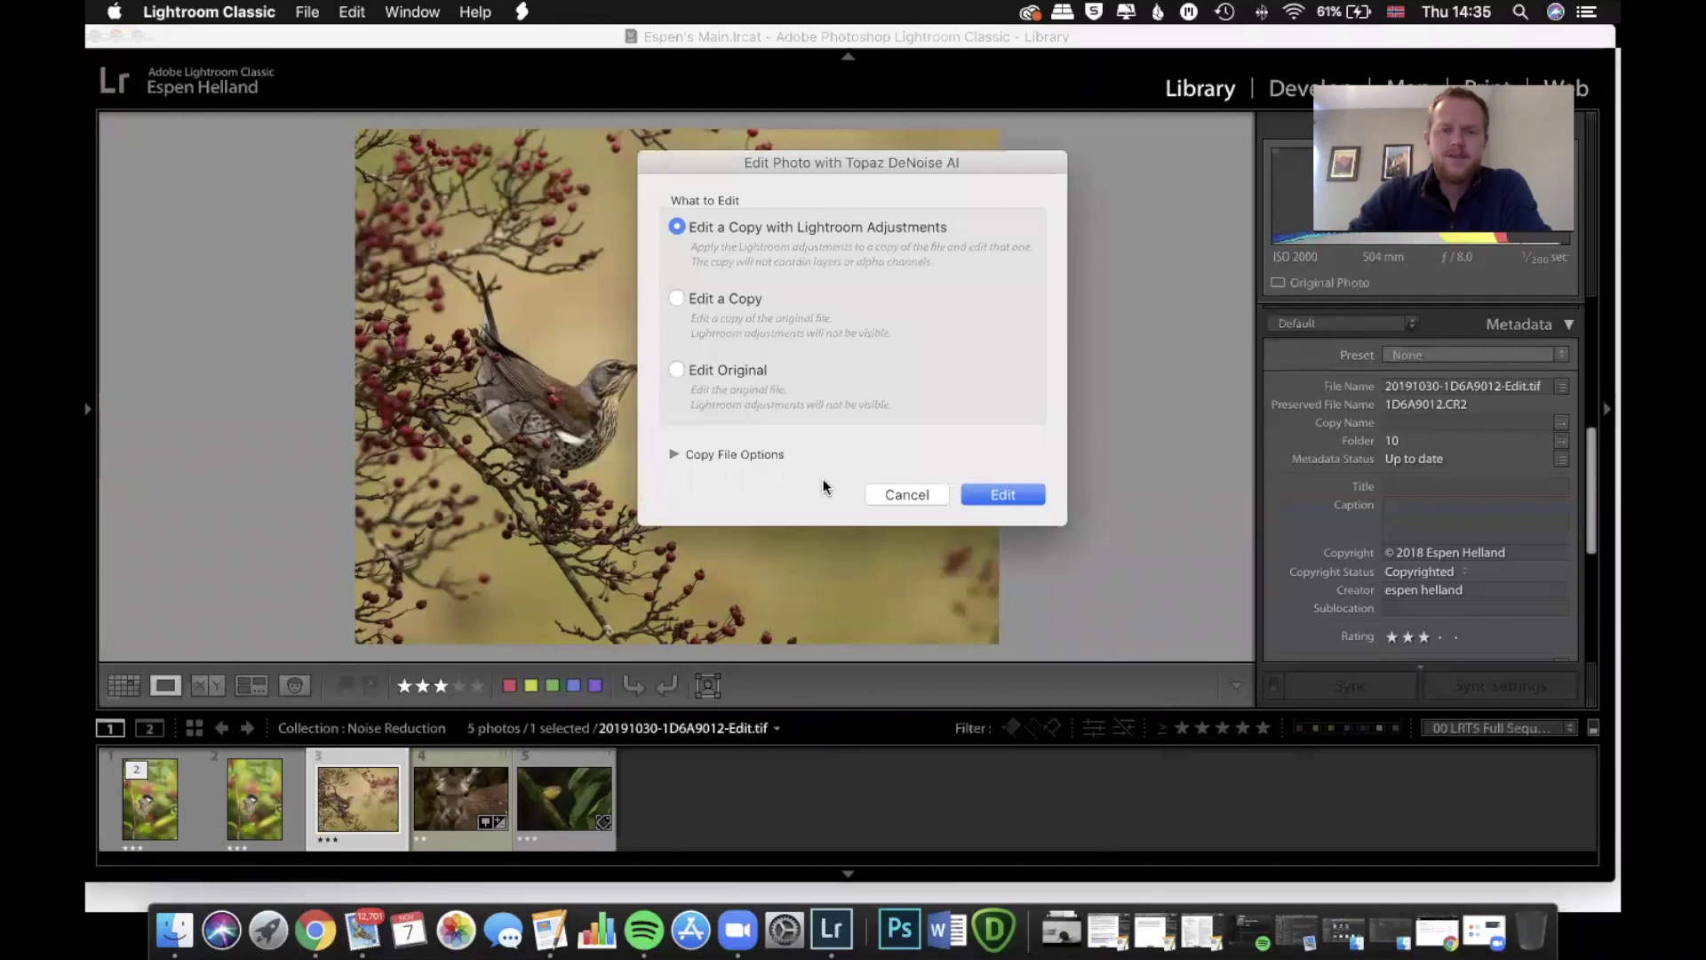
left_click(1011, 494)
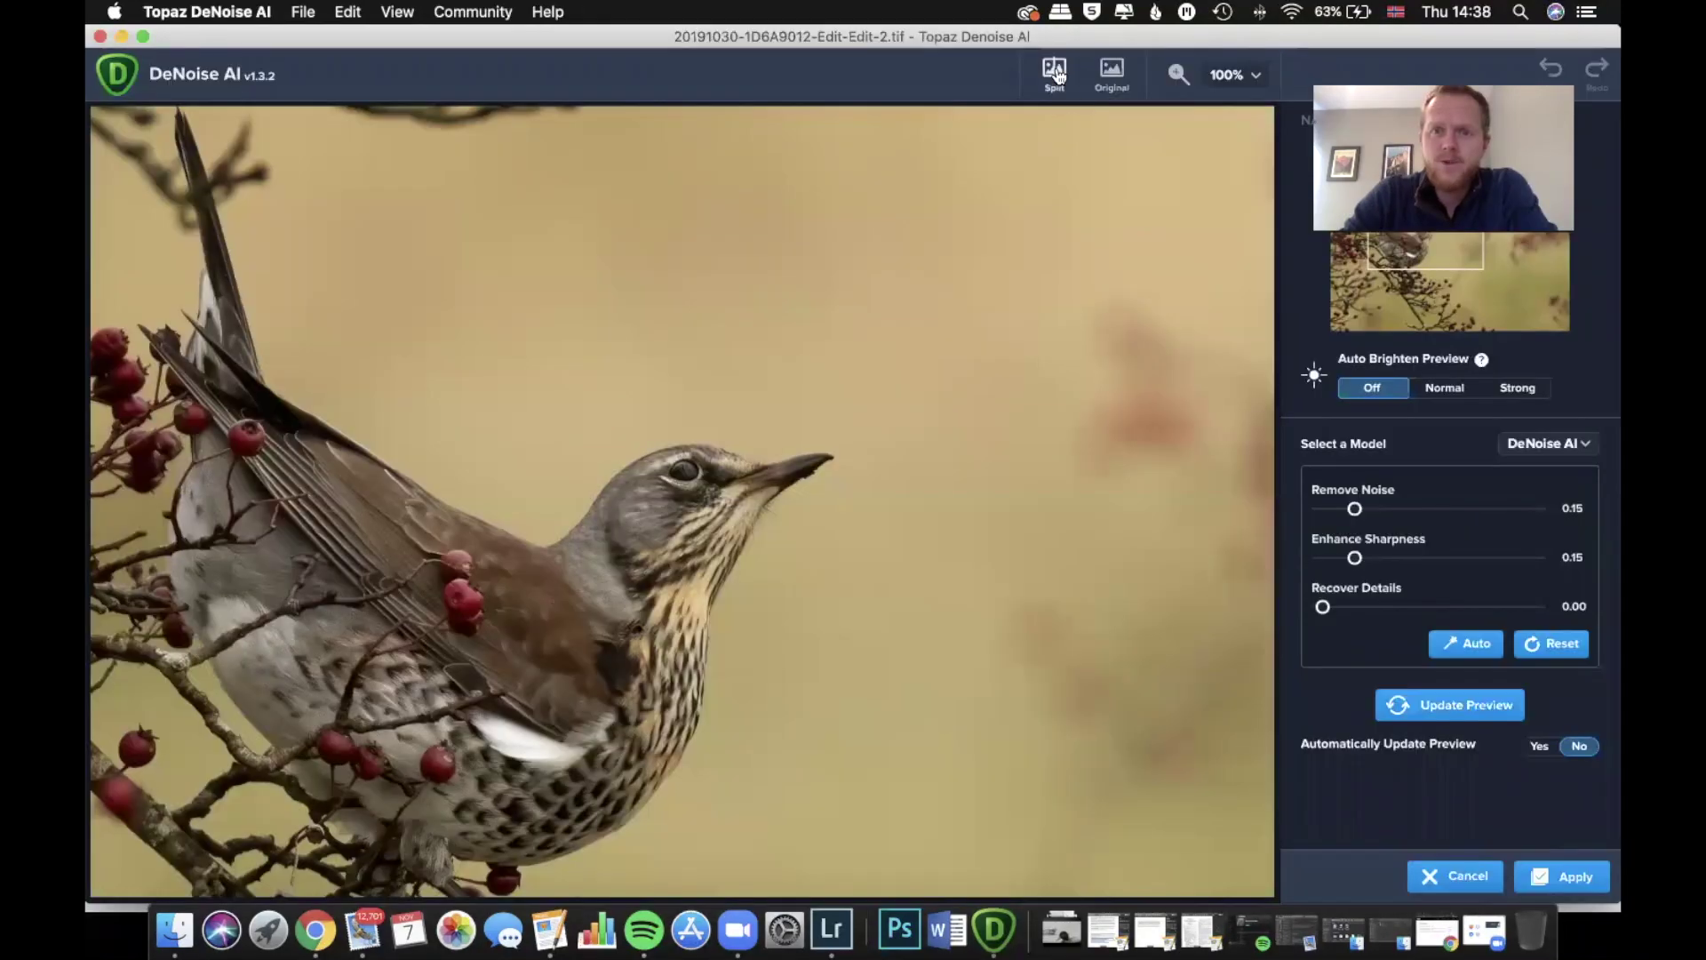
Compare the berry-branch bird before and after denoising in split view across the whole frame, and apply the noise reduction.
left_click(1055, 74)
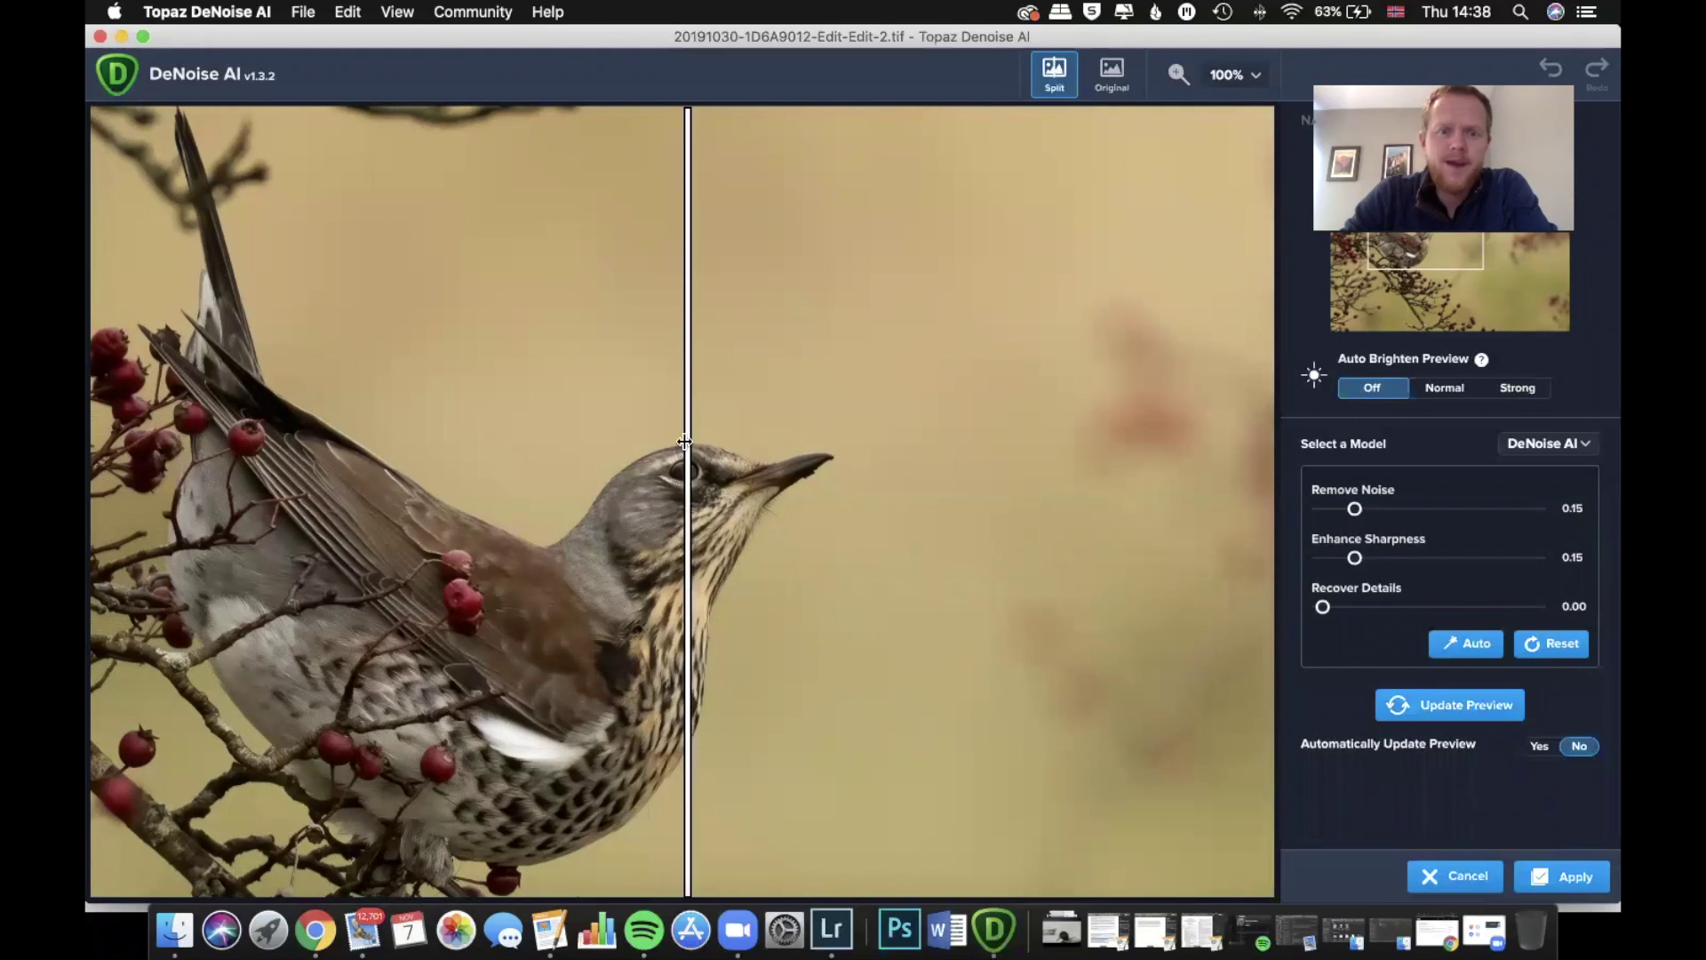
left_click_drag(685, 442, 1173, 441)
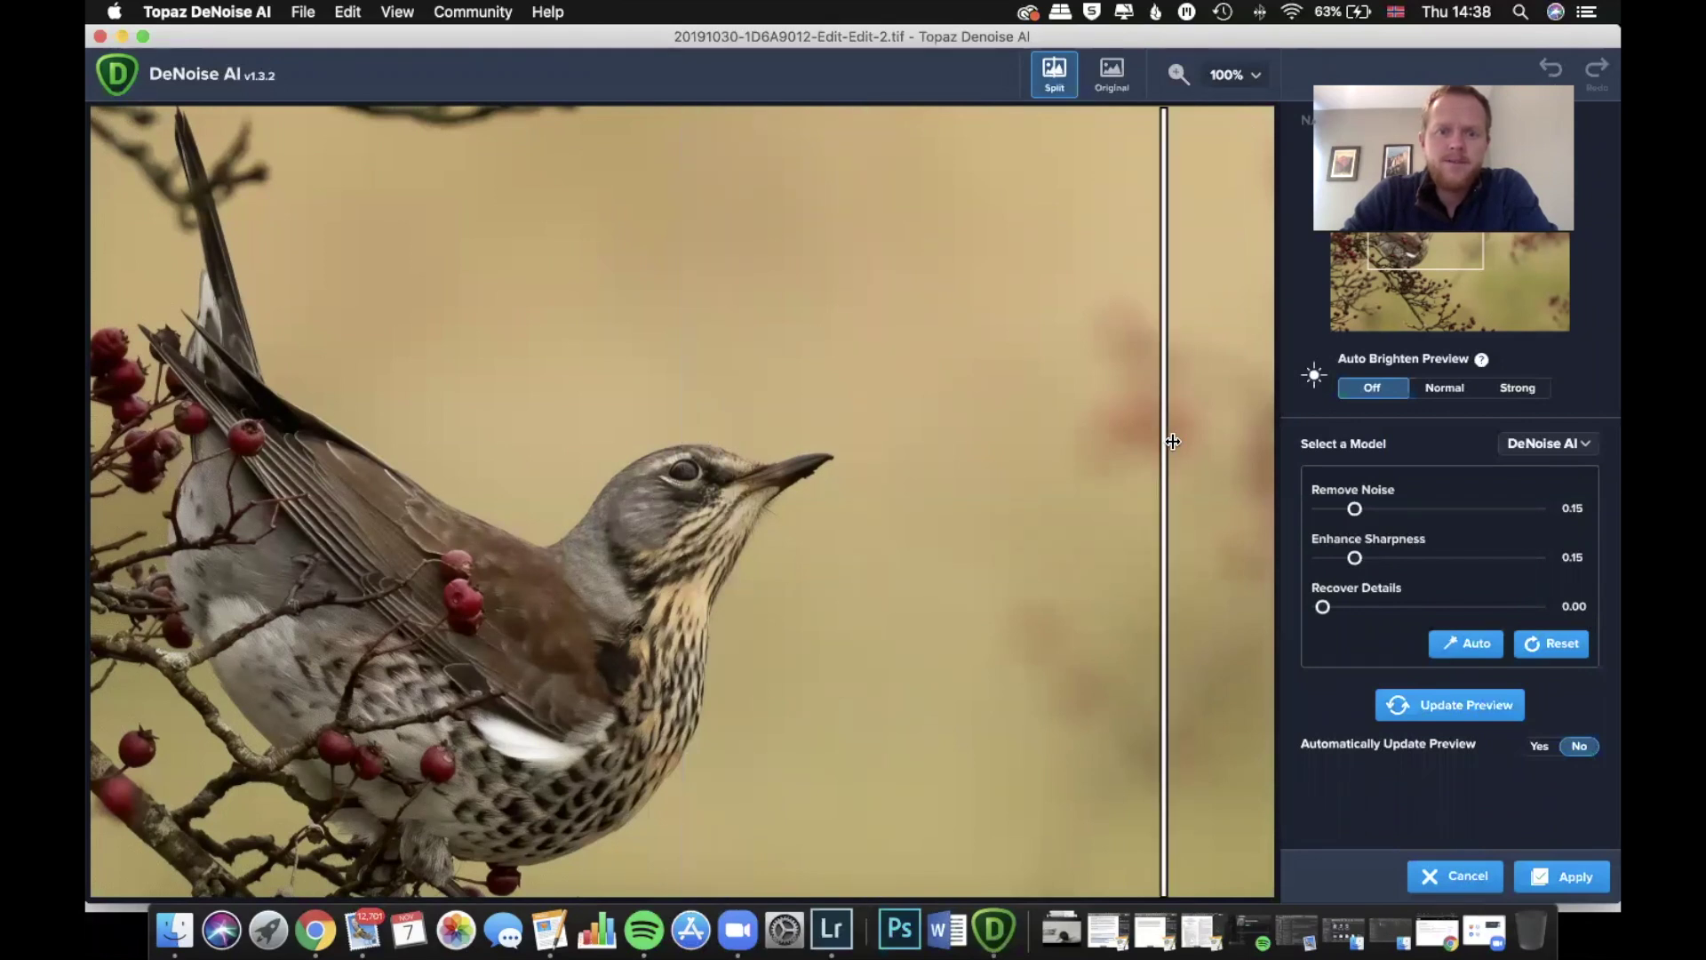
left_click_drag(1173, 441, 1138, 484)
left_click_drag(1004, 483, 214, 478)
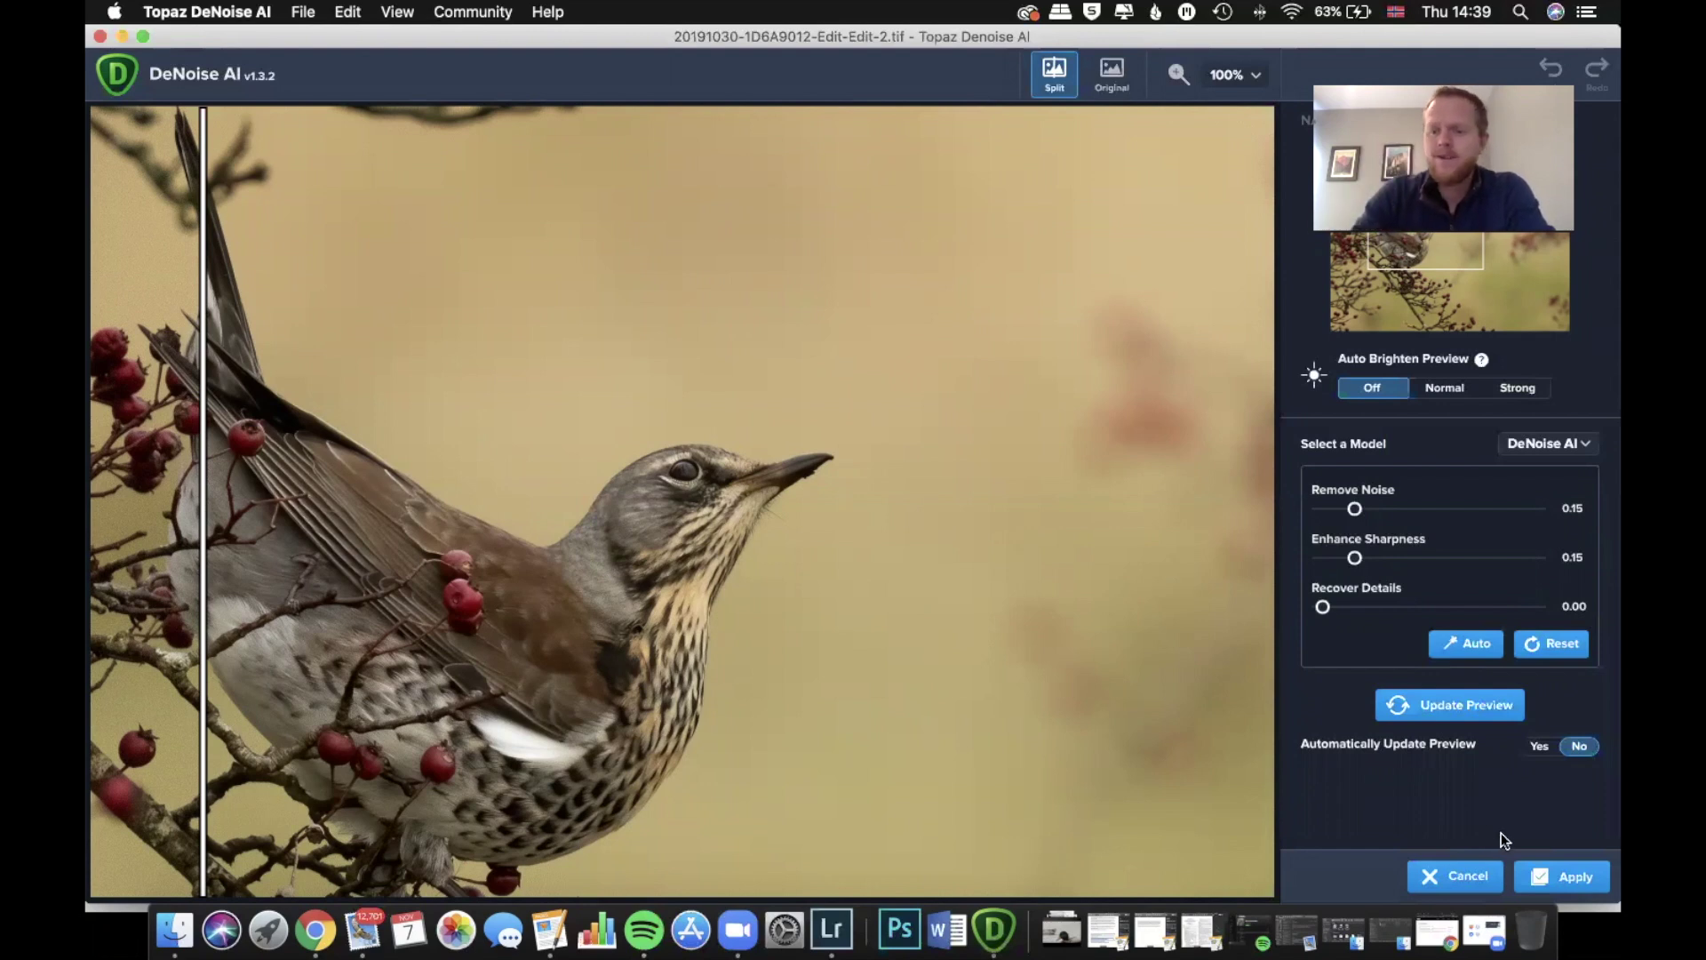
left_click(1557, 888)
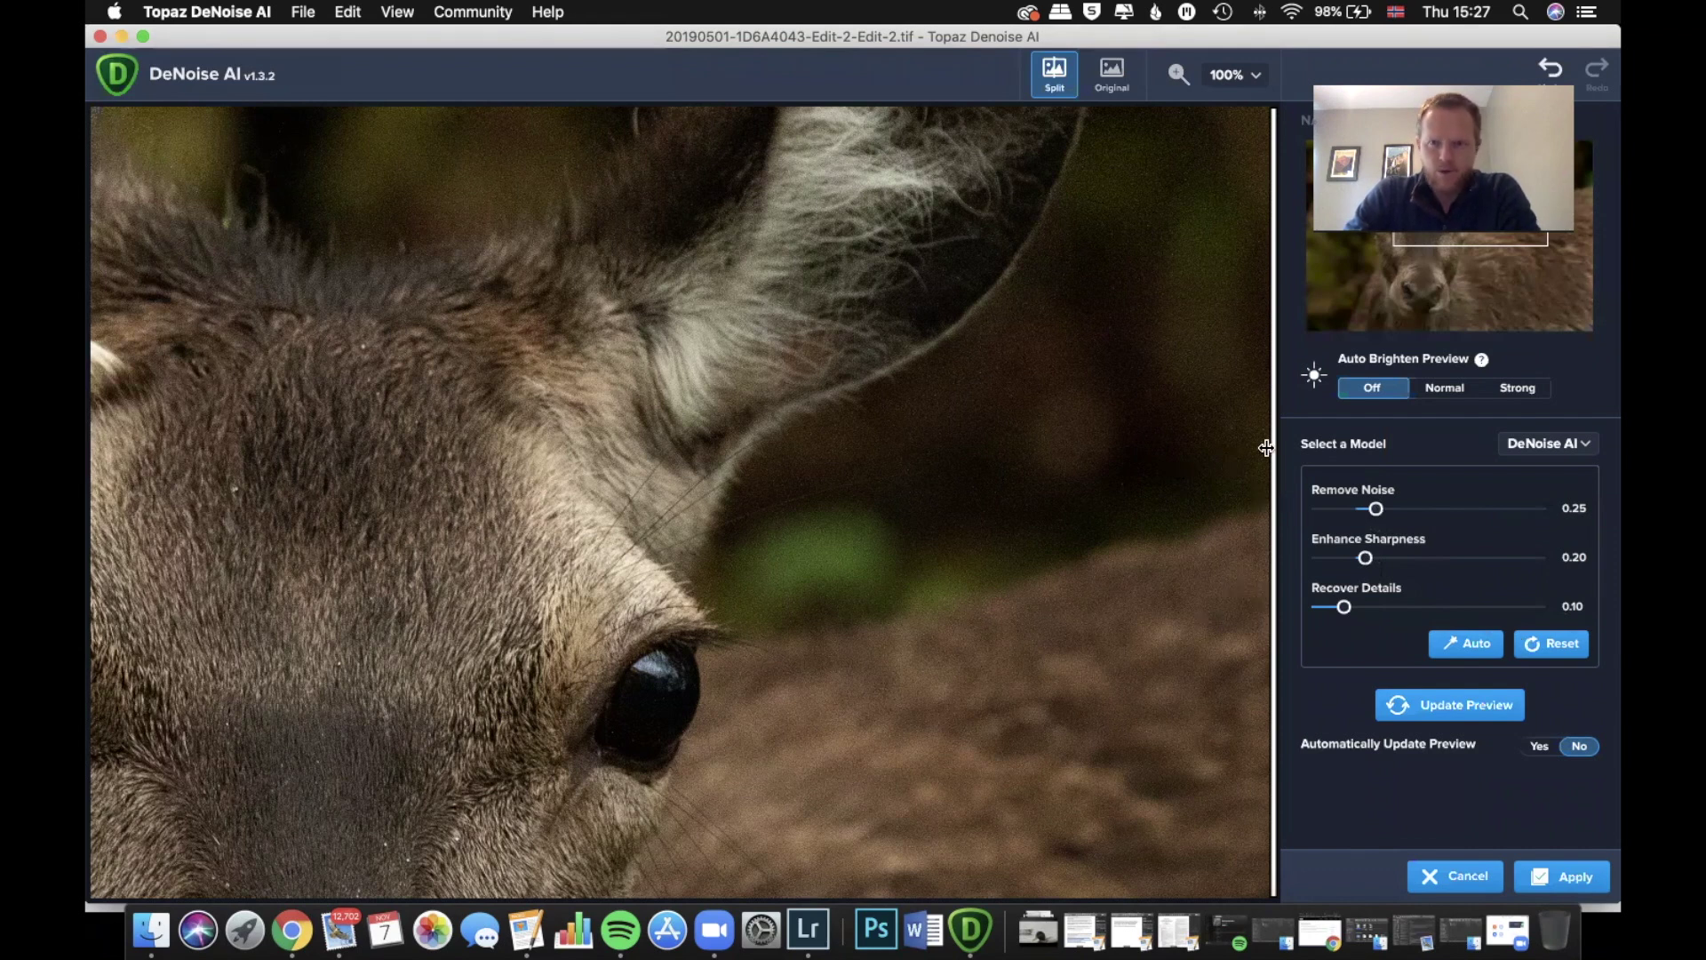
Compare the deer's original and denoised versions across the split view and apply the noise reduction.
left_click(1269, 535)
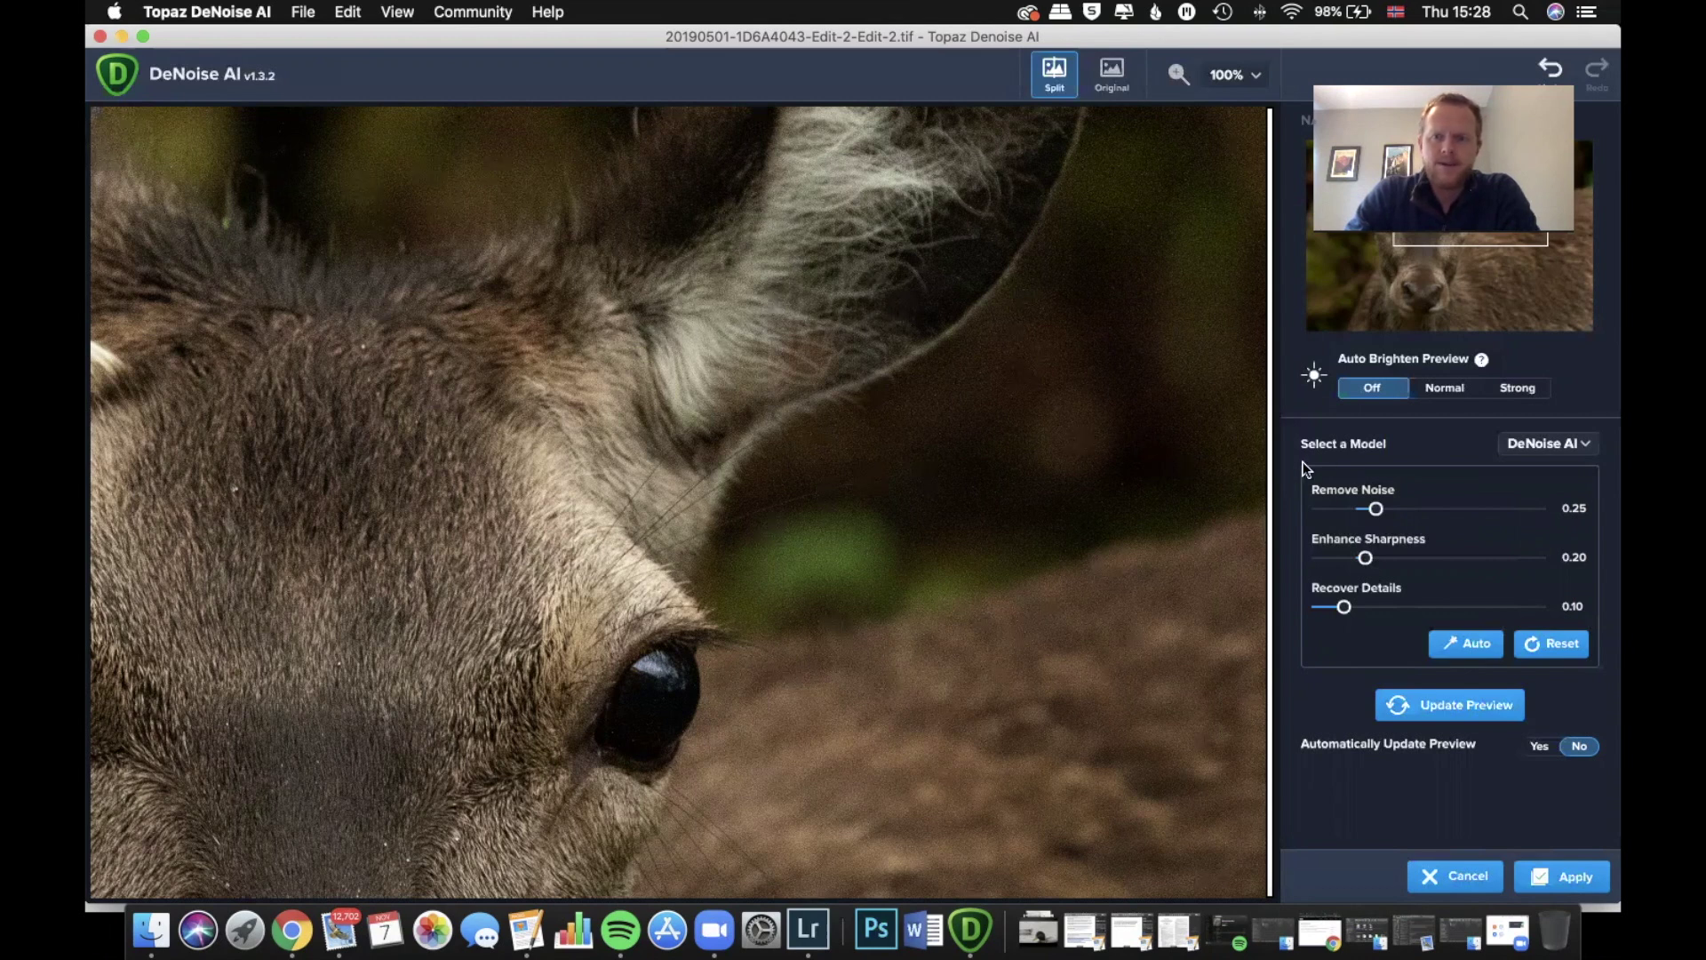
left_click_drag(1267, 473, 98, 507)
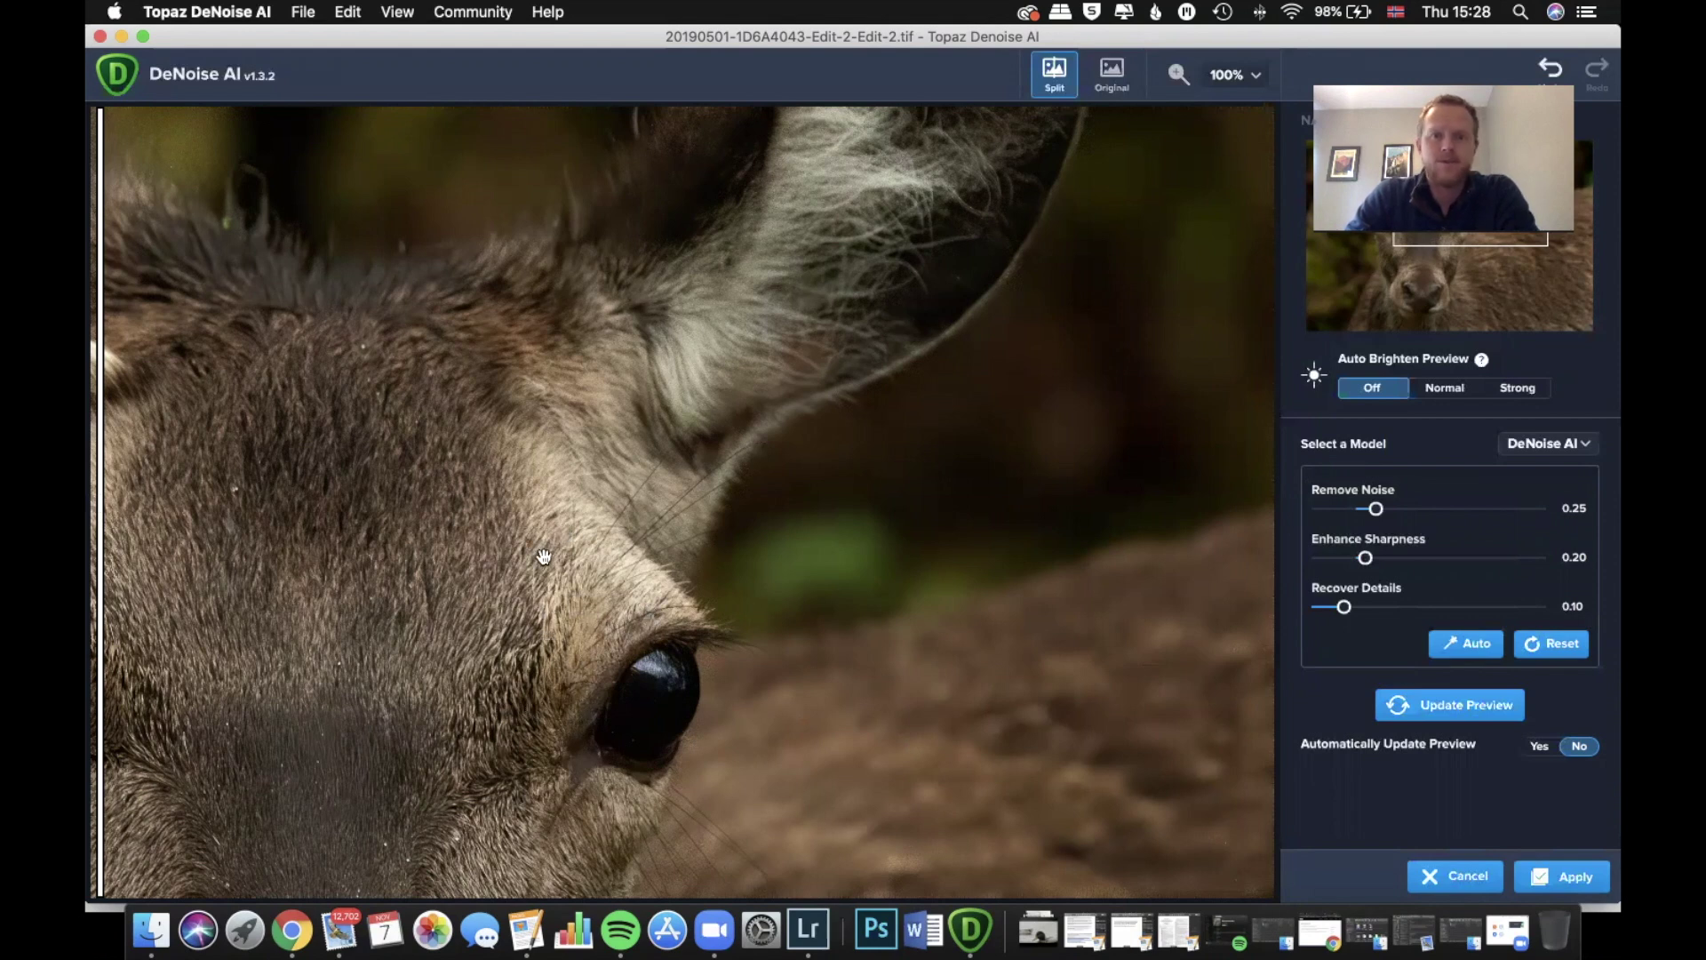
left_click(1562, 878)
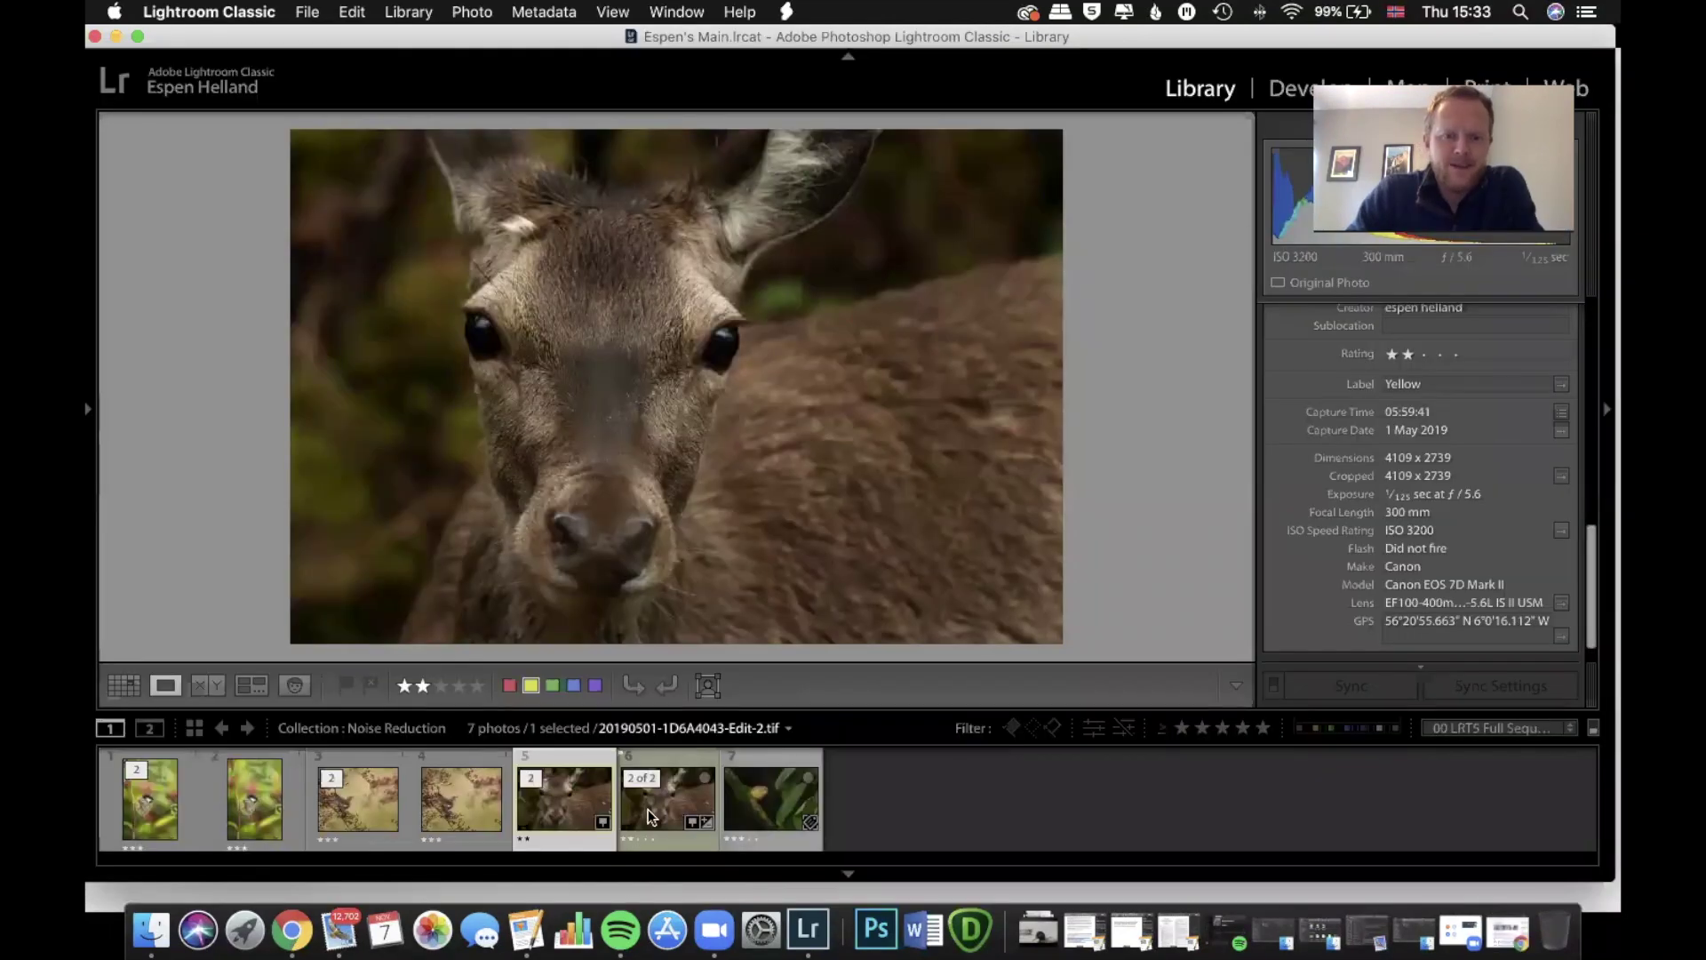
Examine the noise and feather detail around the yellow bird in the last photo of the Noise Reduction collection.
left_click(751, 819)
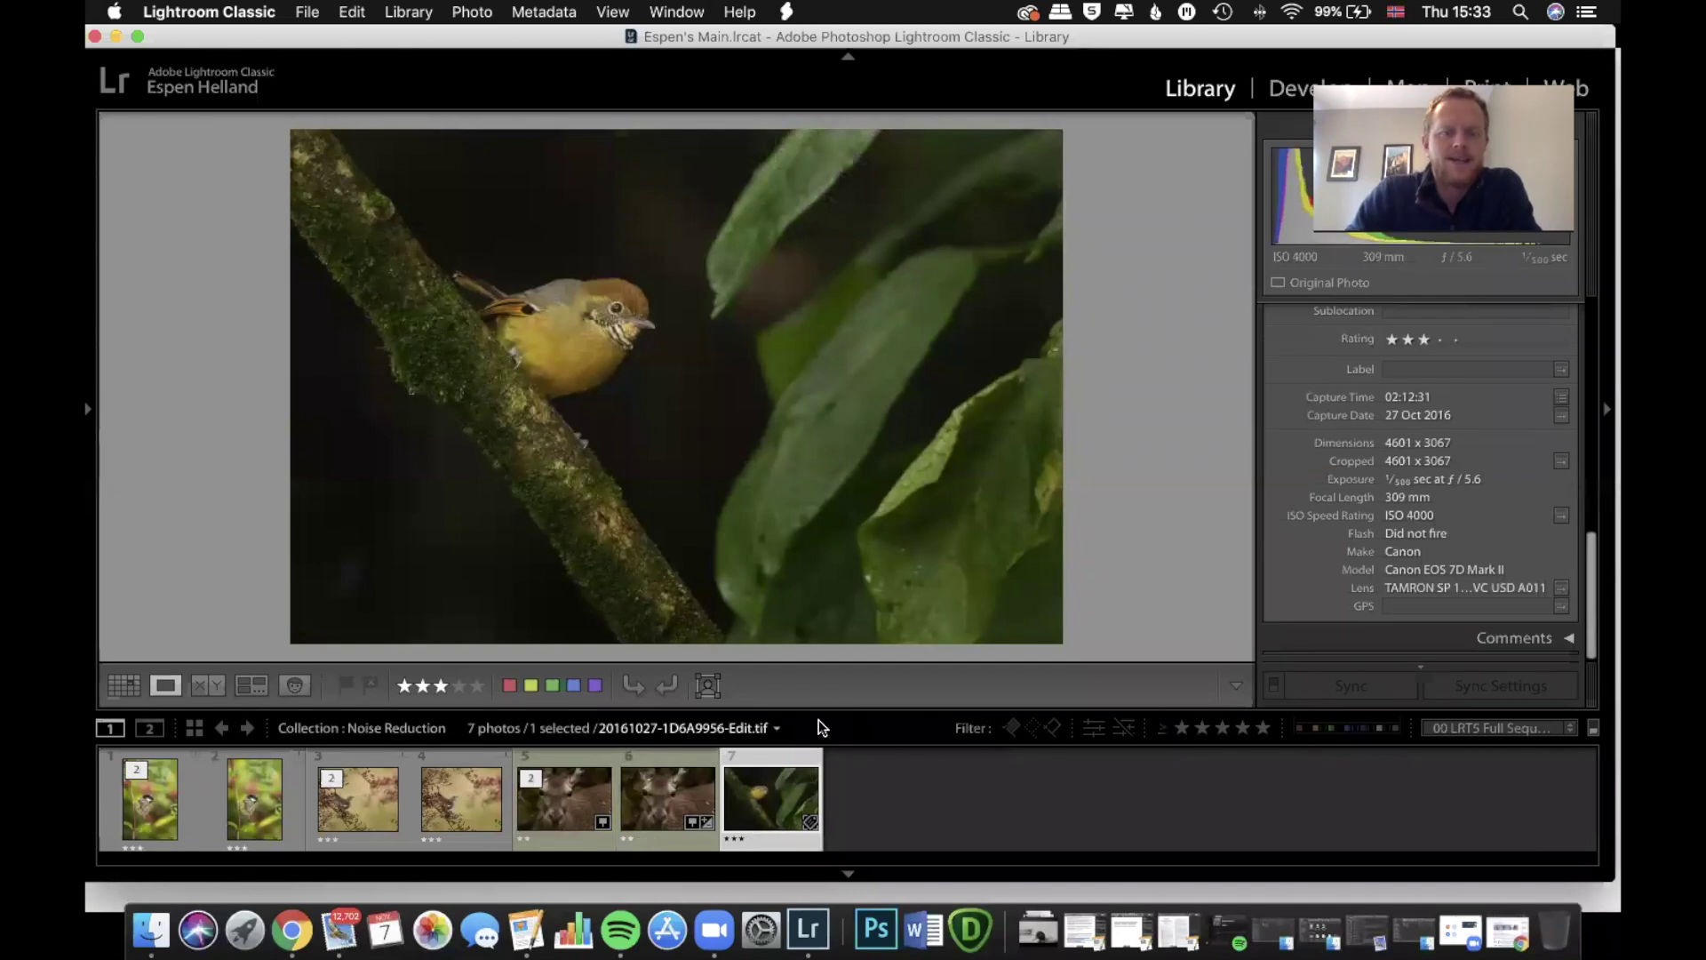
left_click(632, 373)
left_click_drag(596, 358, 619, 389)
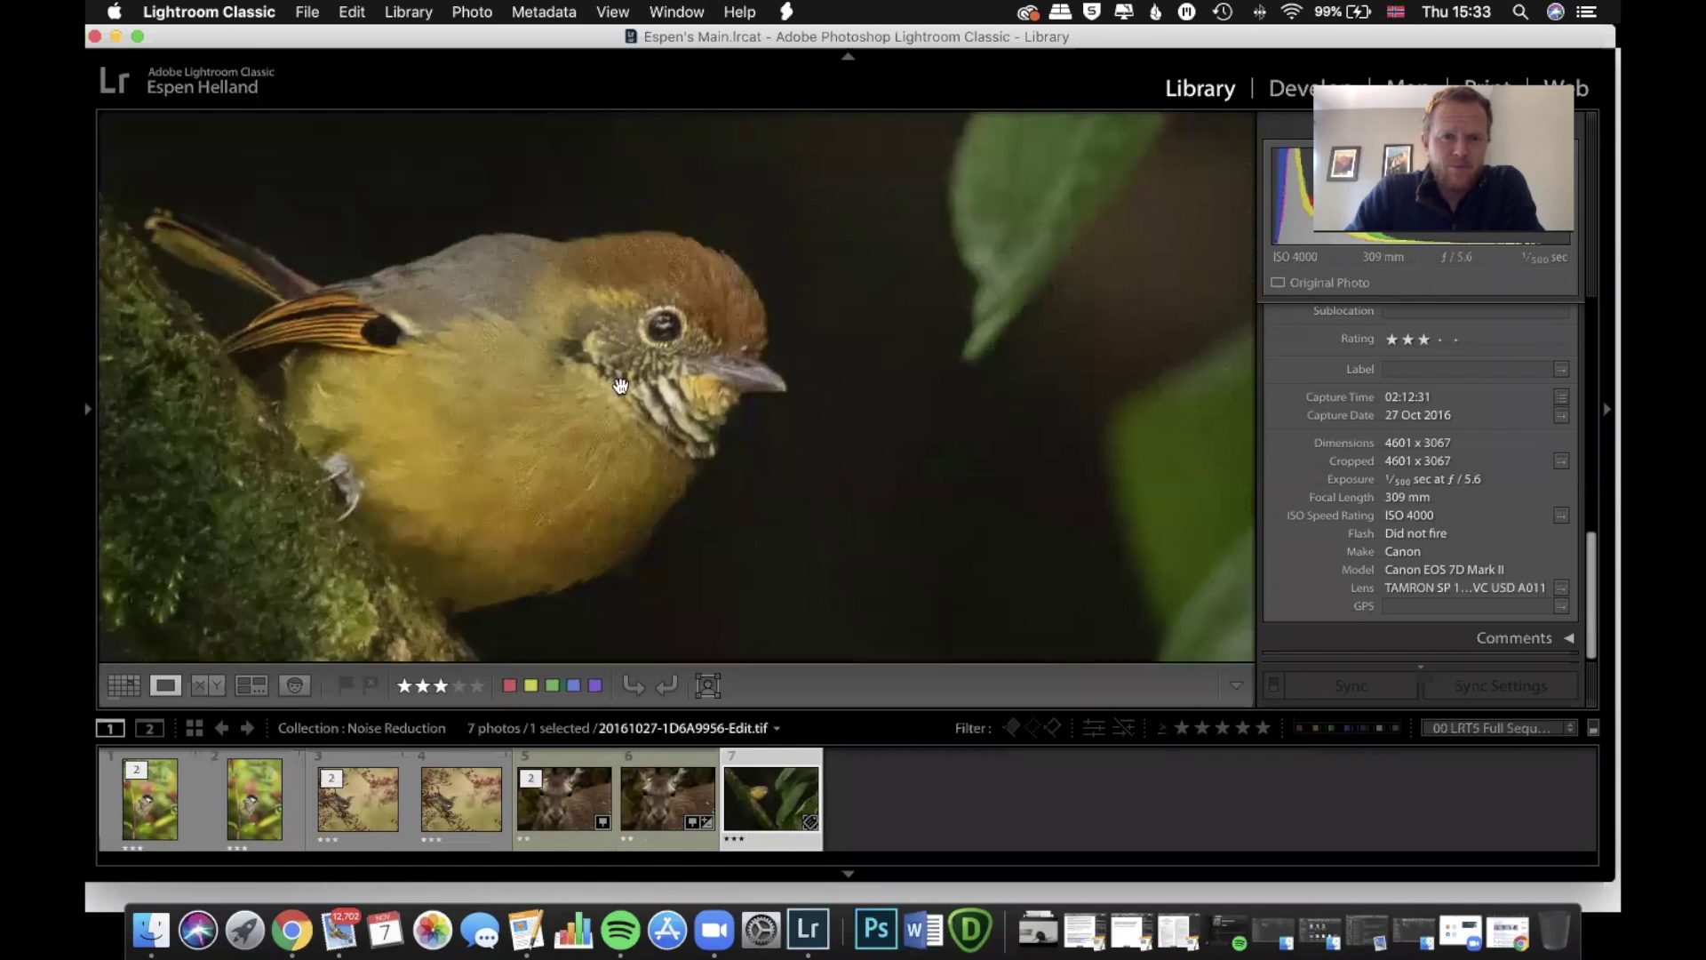
left_click(623, 298)
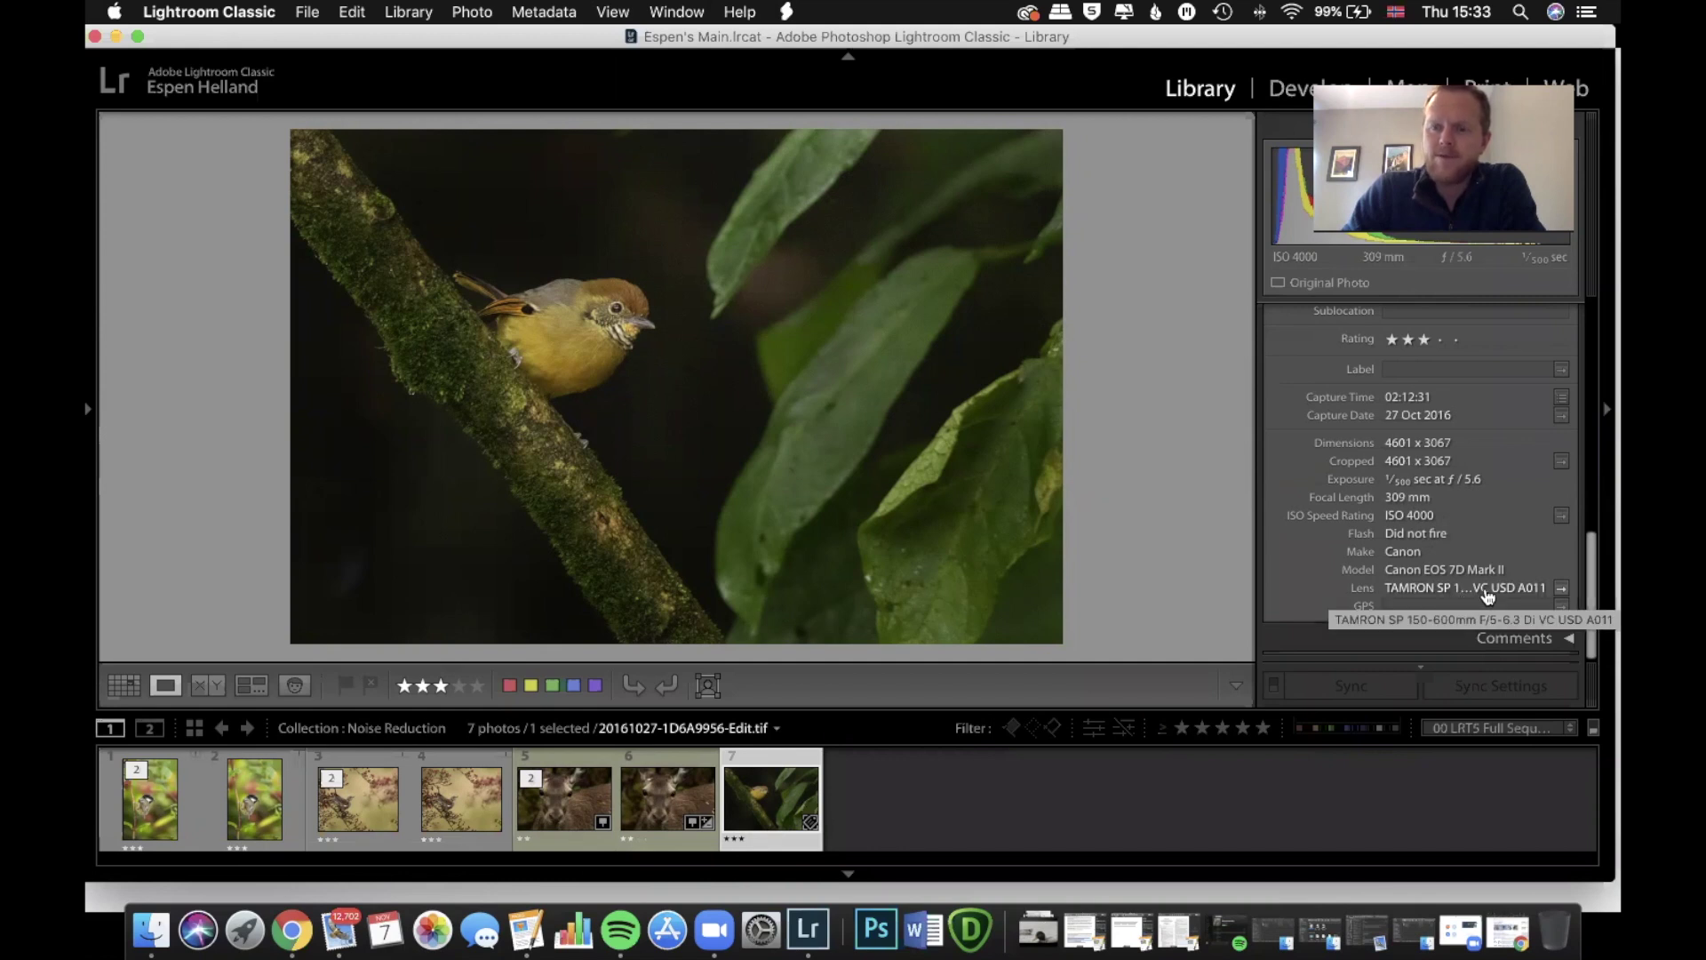
left_click(601, 313)
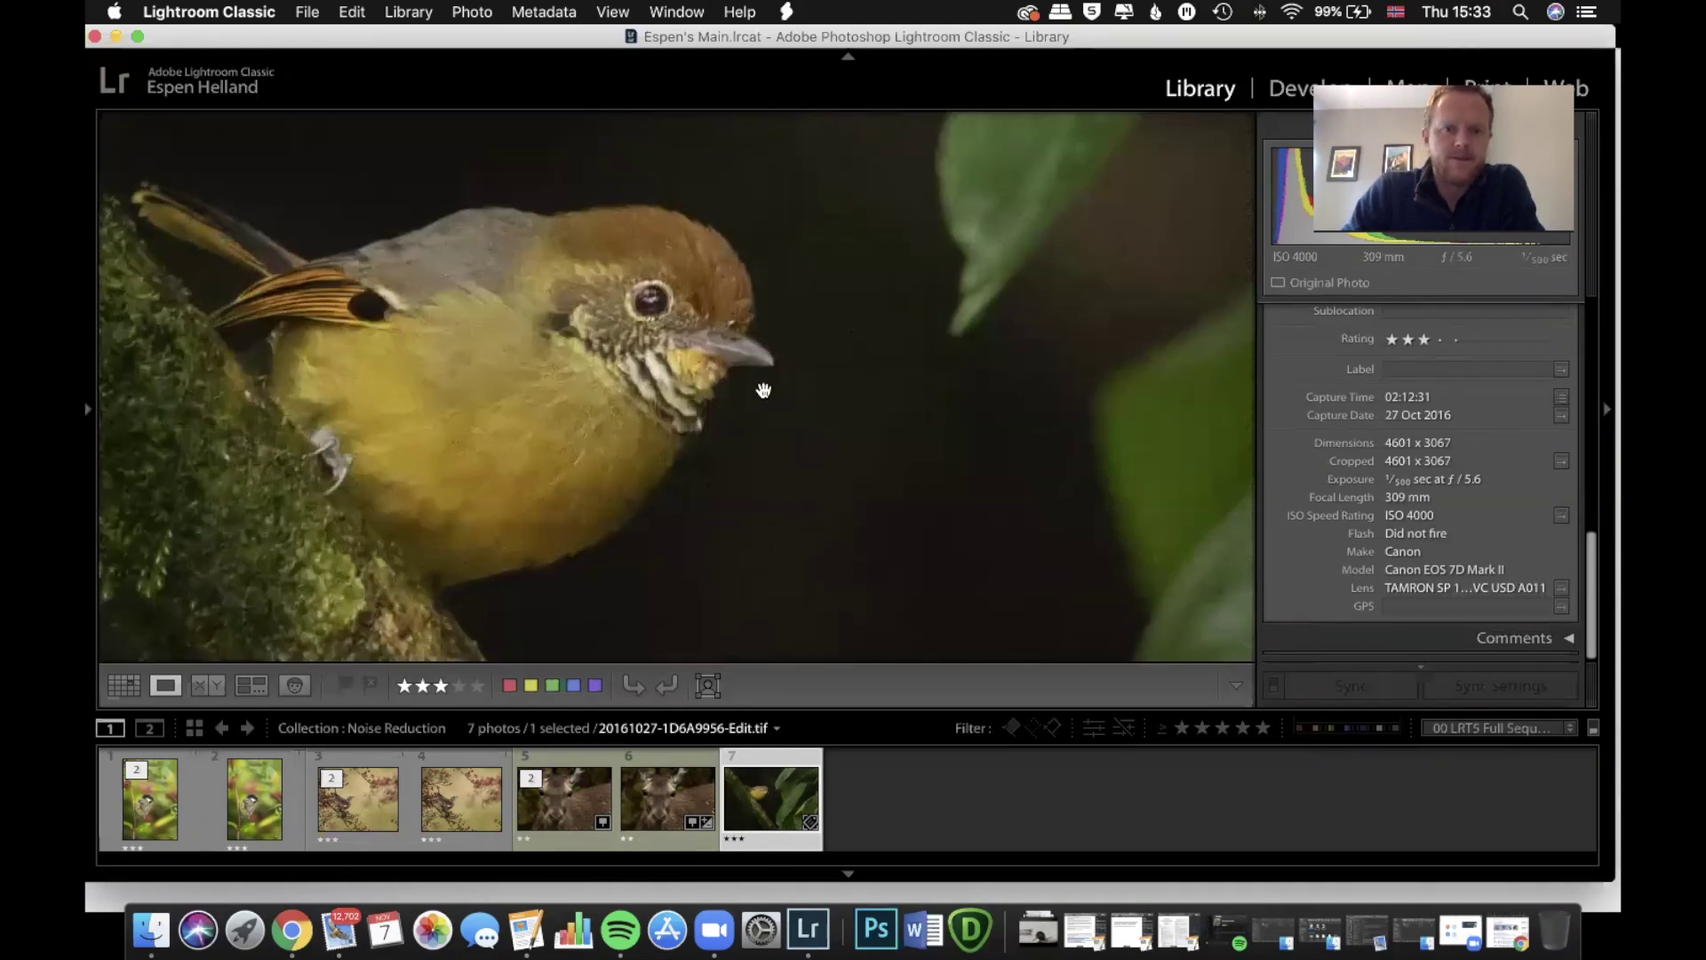
left_click_drag(723, 391, 826, 424)
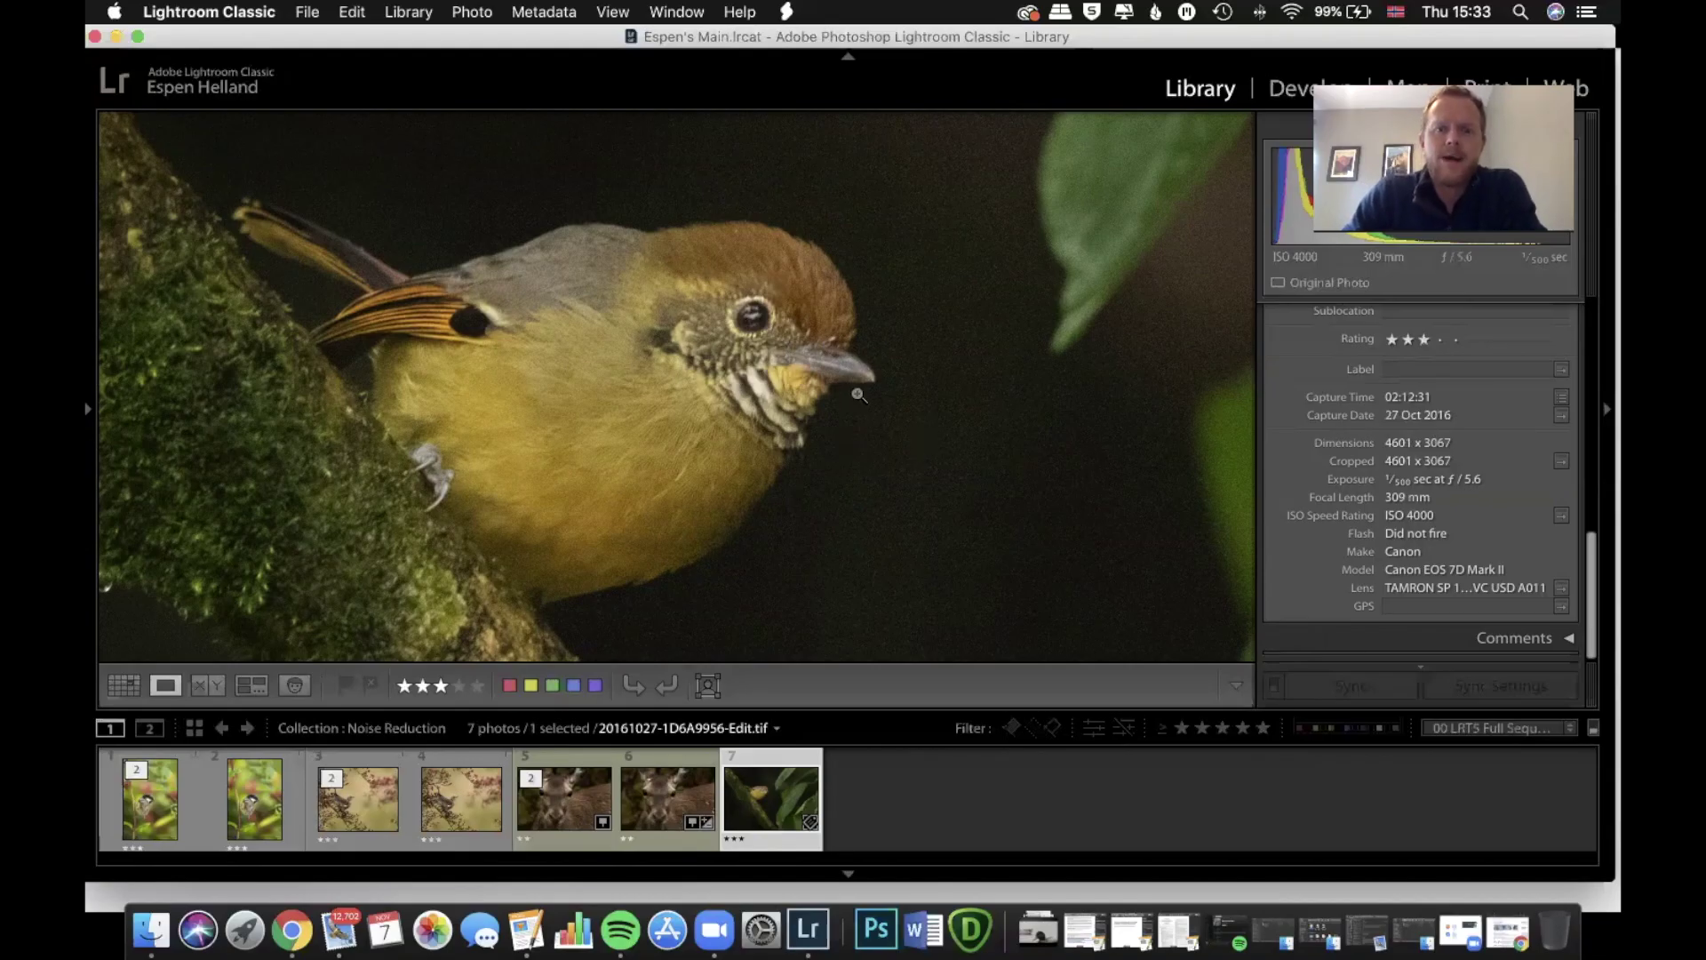
left_click(858, 394)
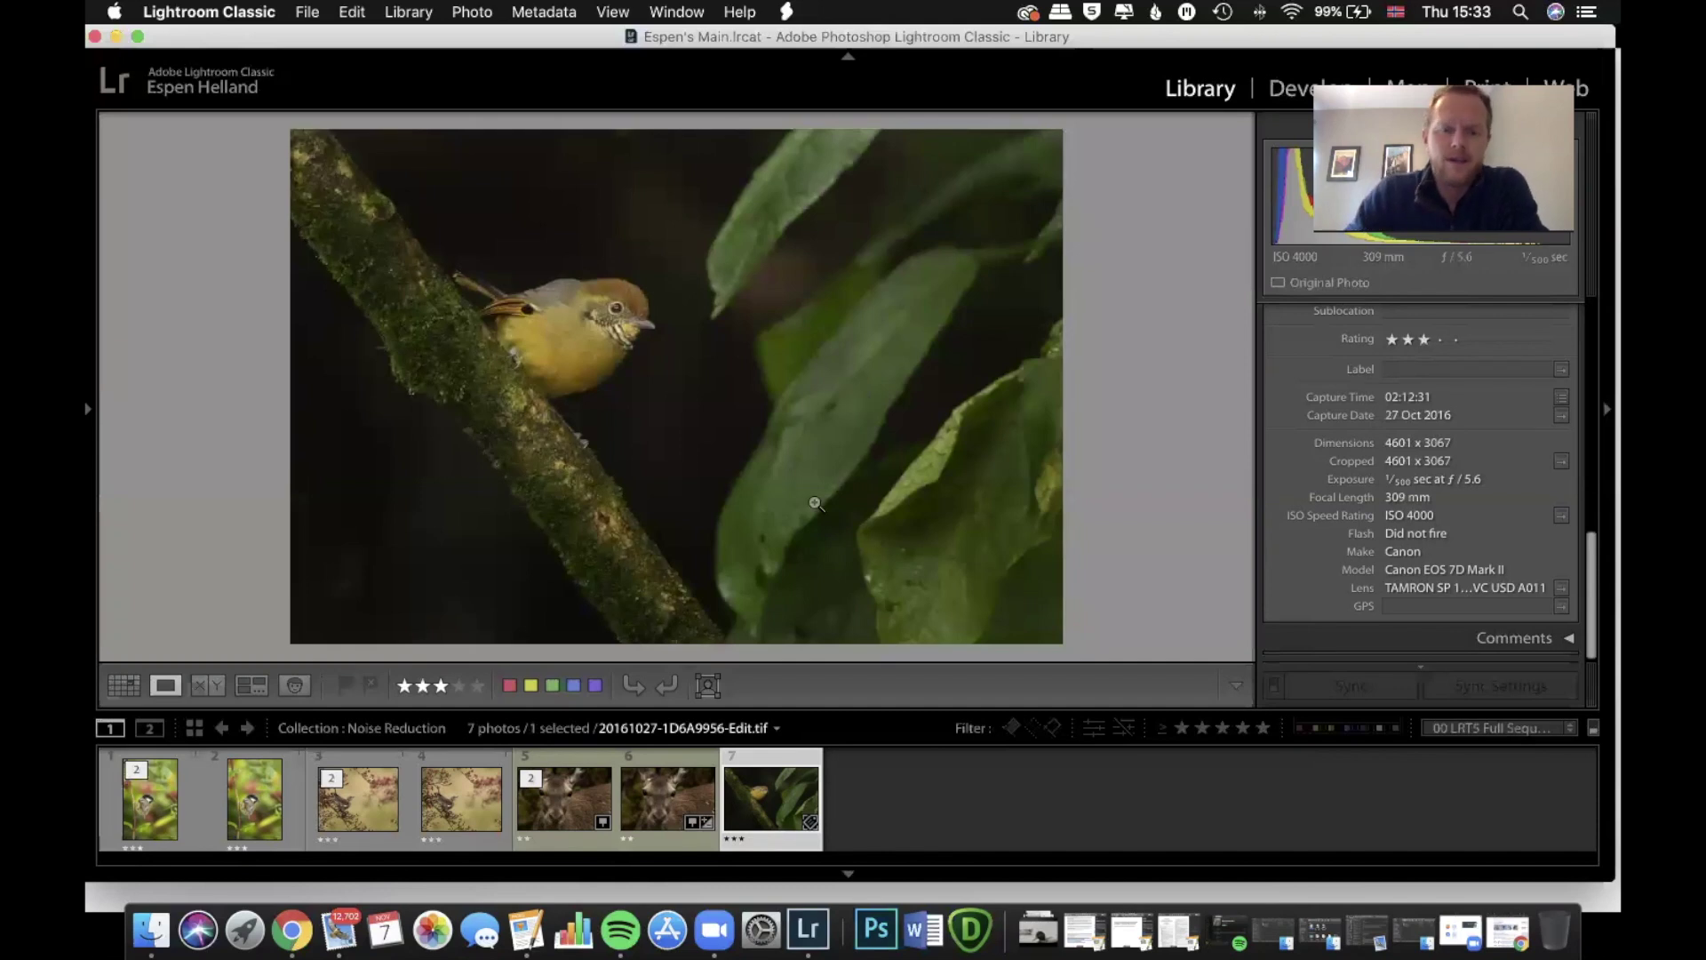
Open a copy of the yellow bird photo with Lightroom adjustments in Topaz DeNoise AI.
right_click(766, 791)
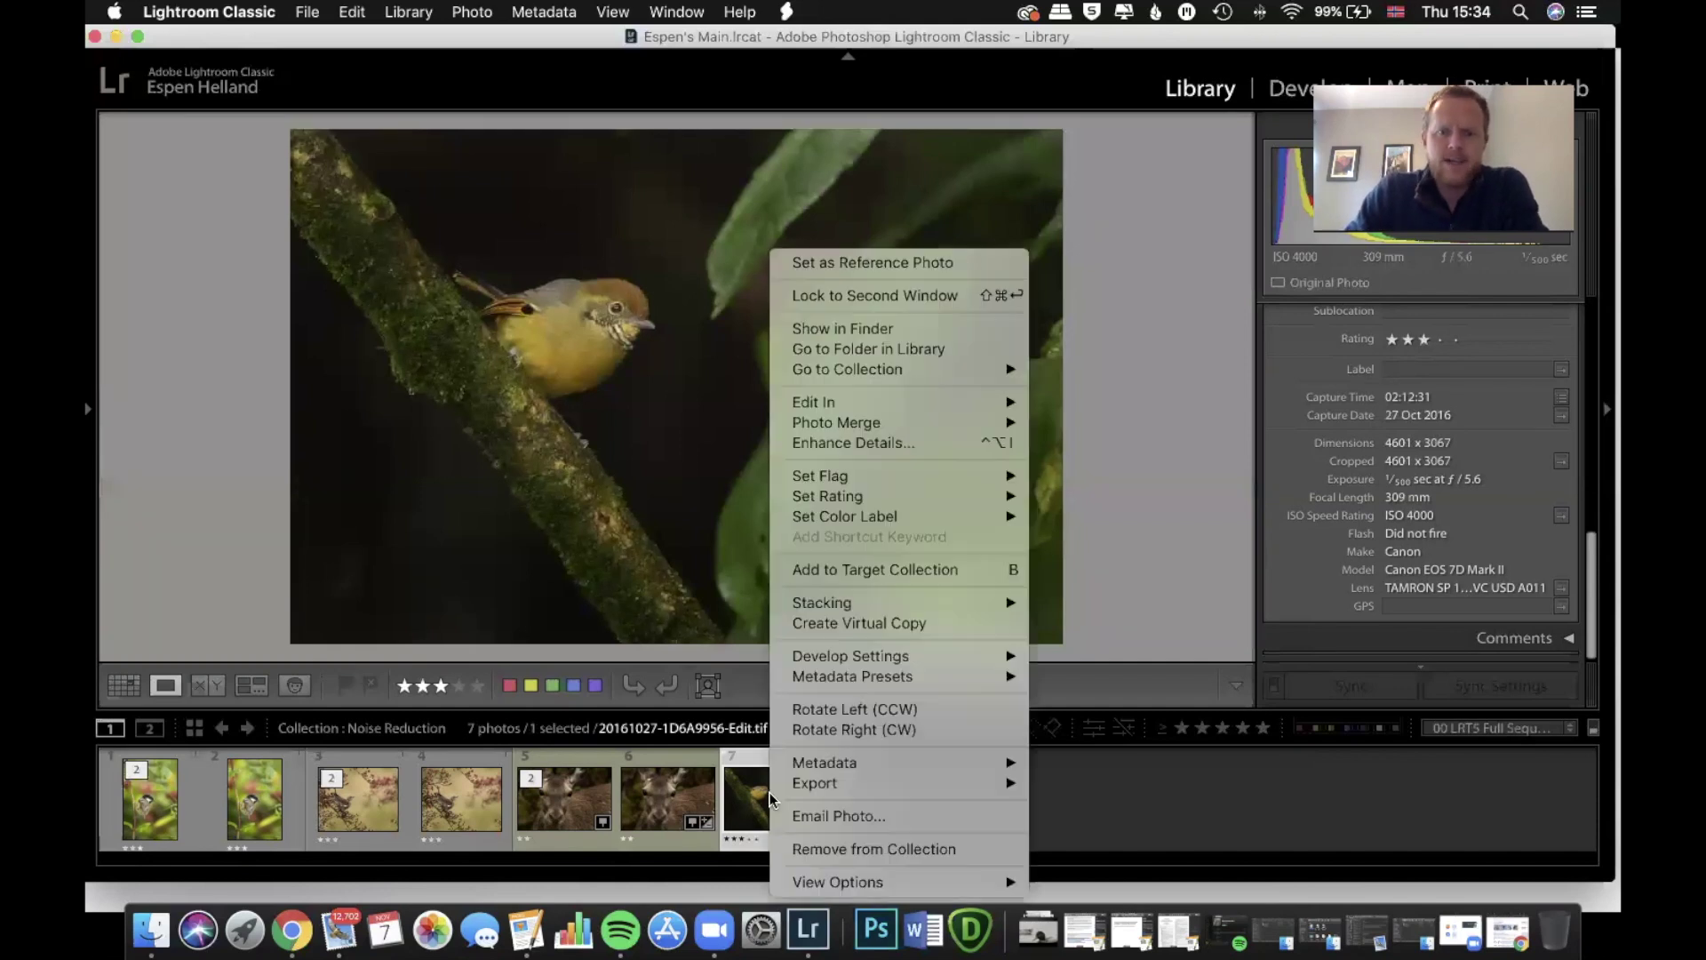
mouse_move(1004, 406)
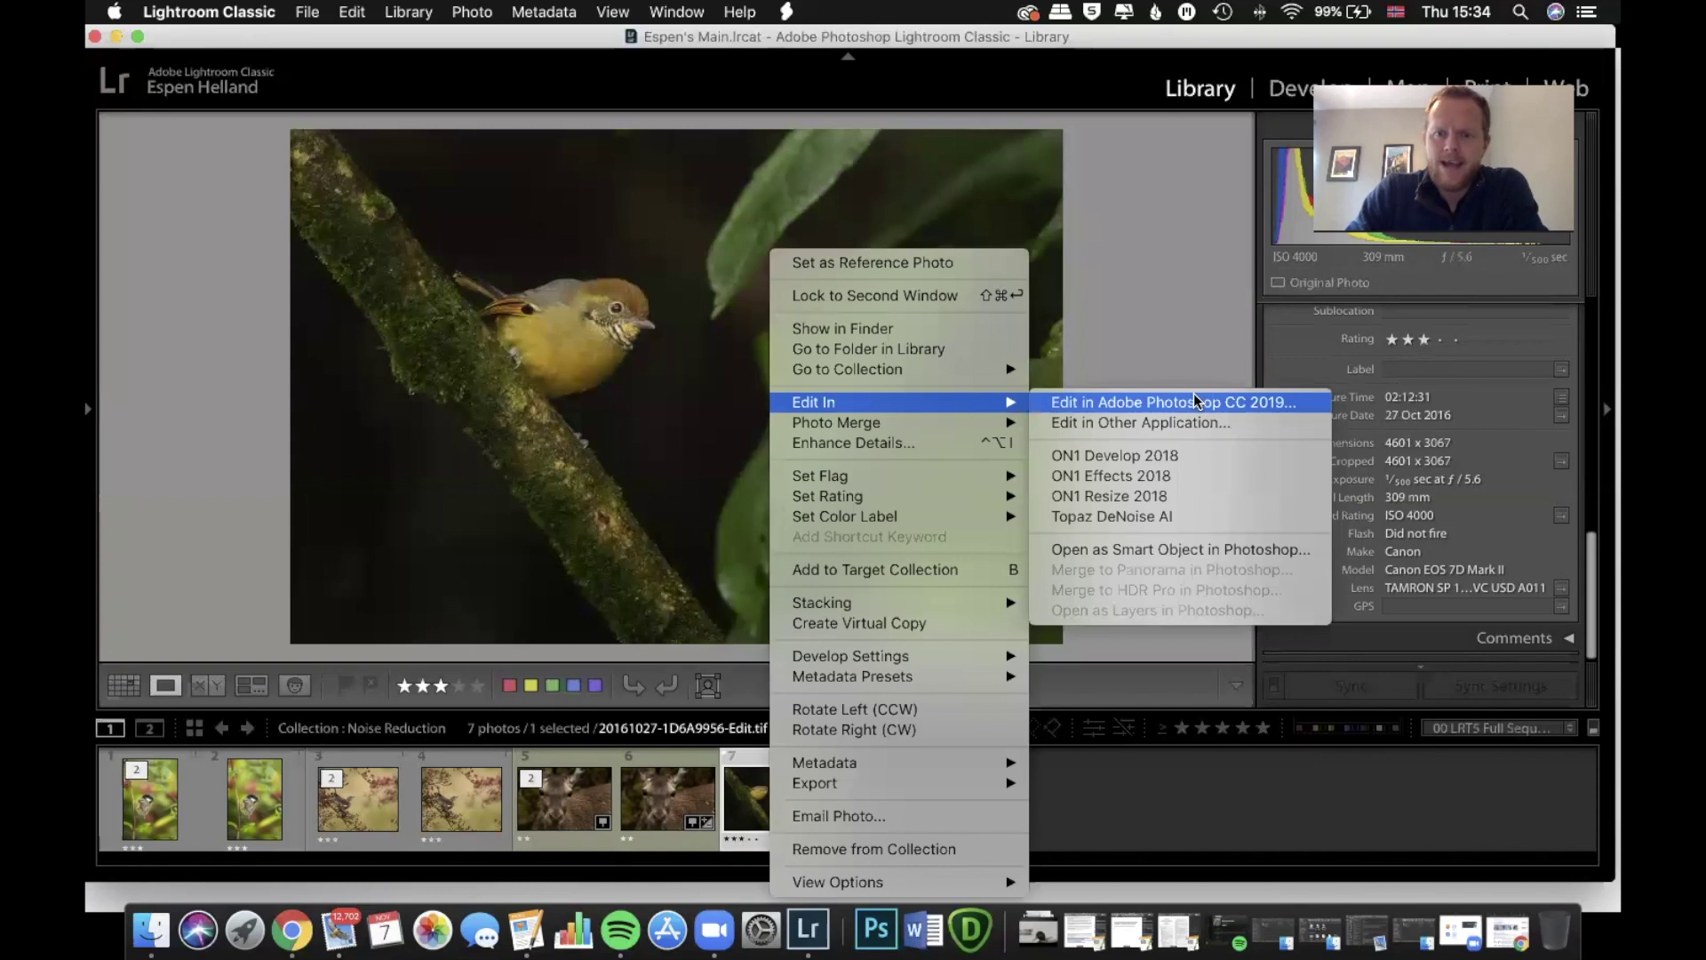
left_click(1155, 516)
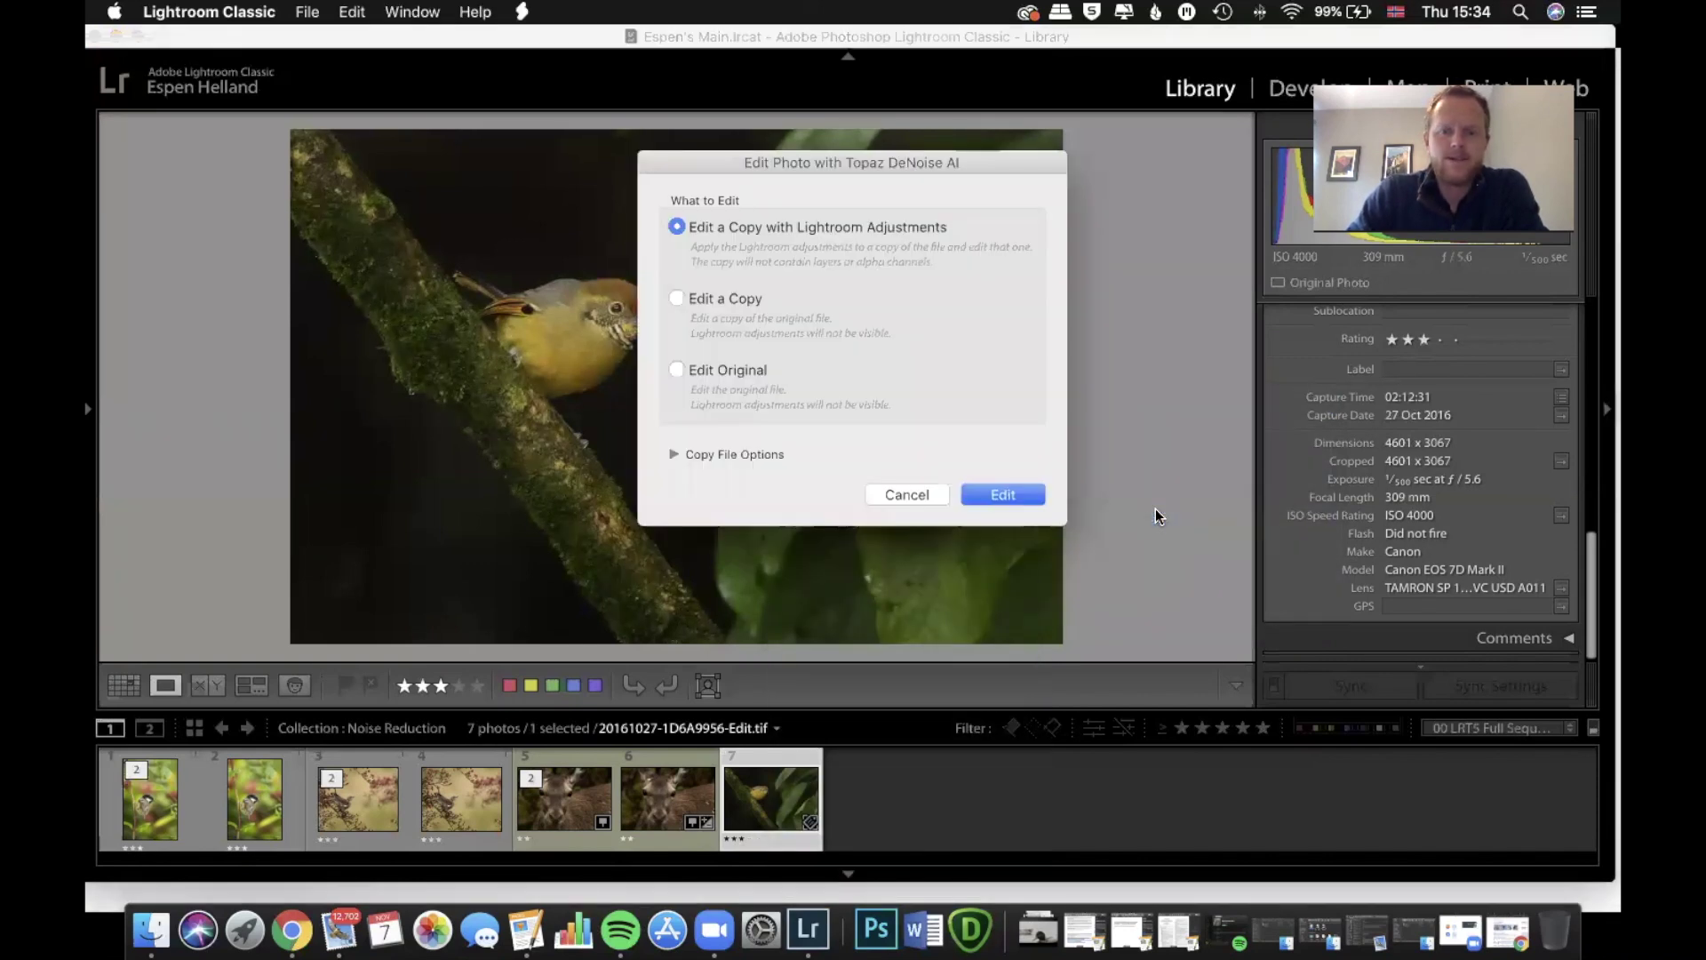
left_click(999, 494)
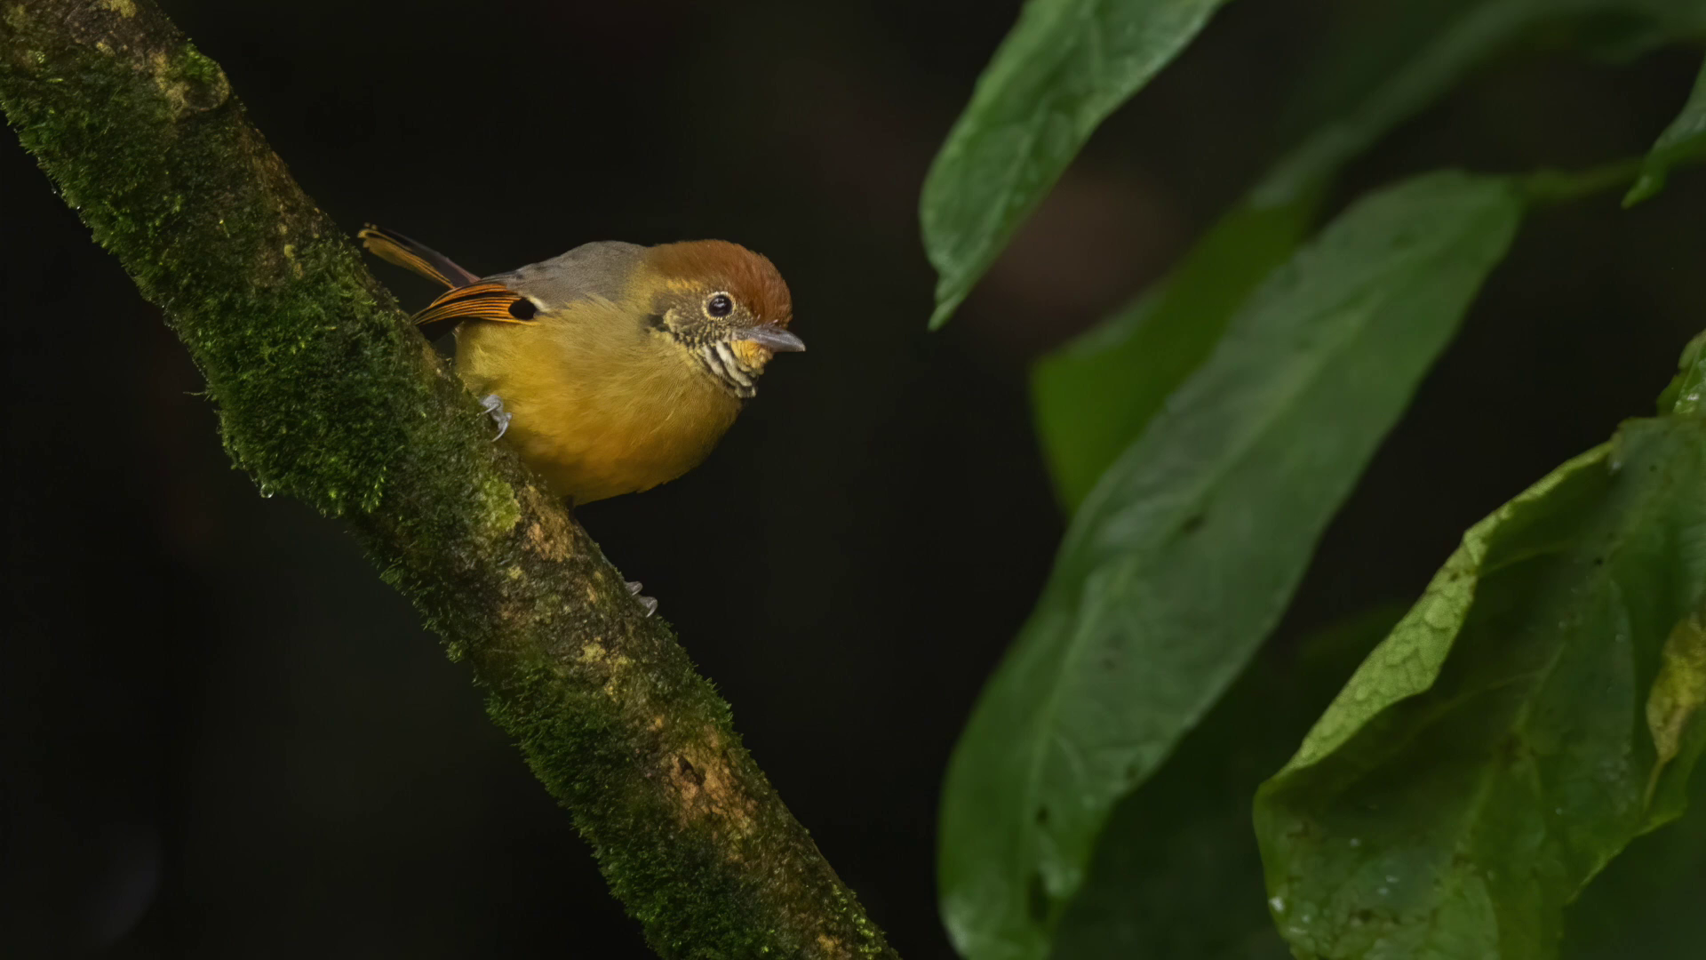
Leave the full-screen view of the yellow bird and open the fox photo for a full-screen look.
key("f")
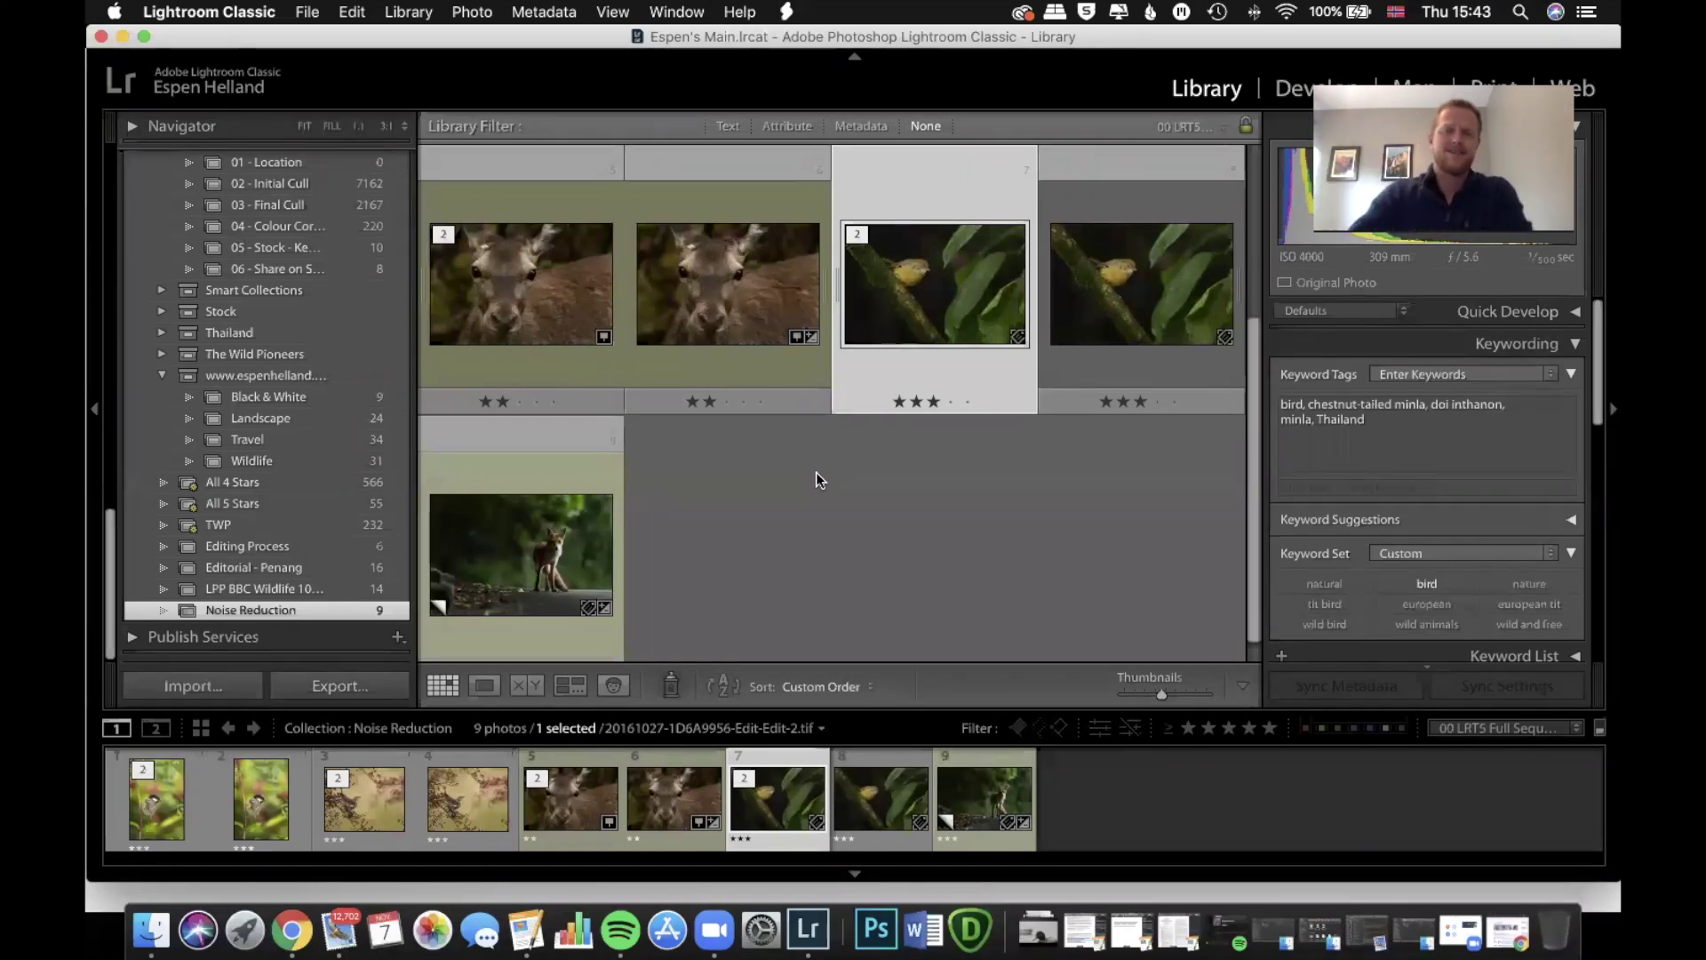
left_click(520, 553)
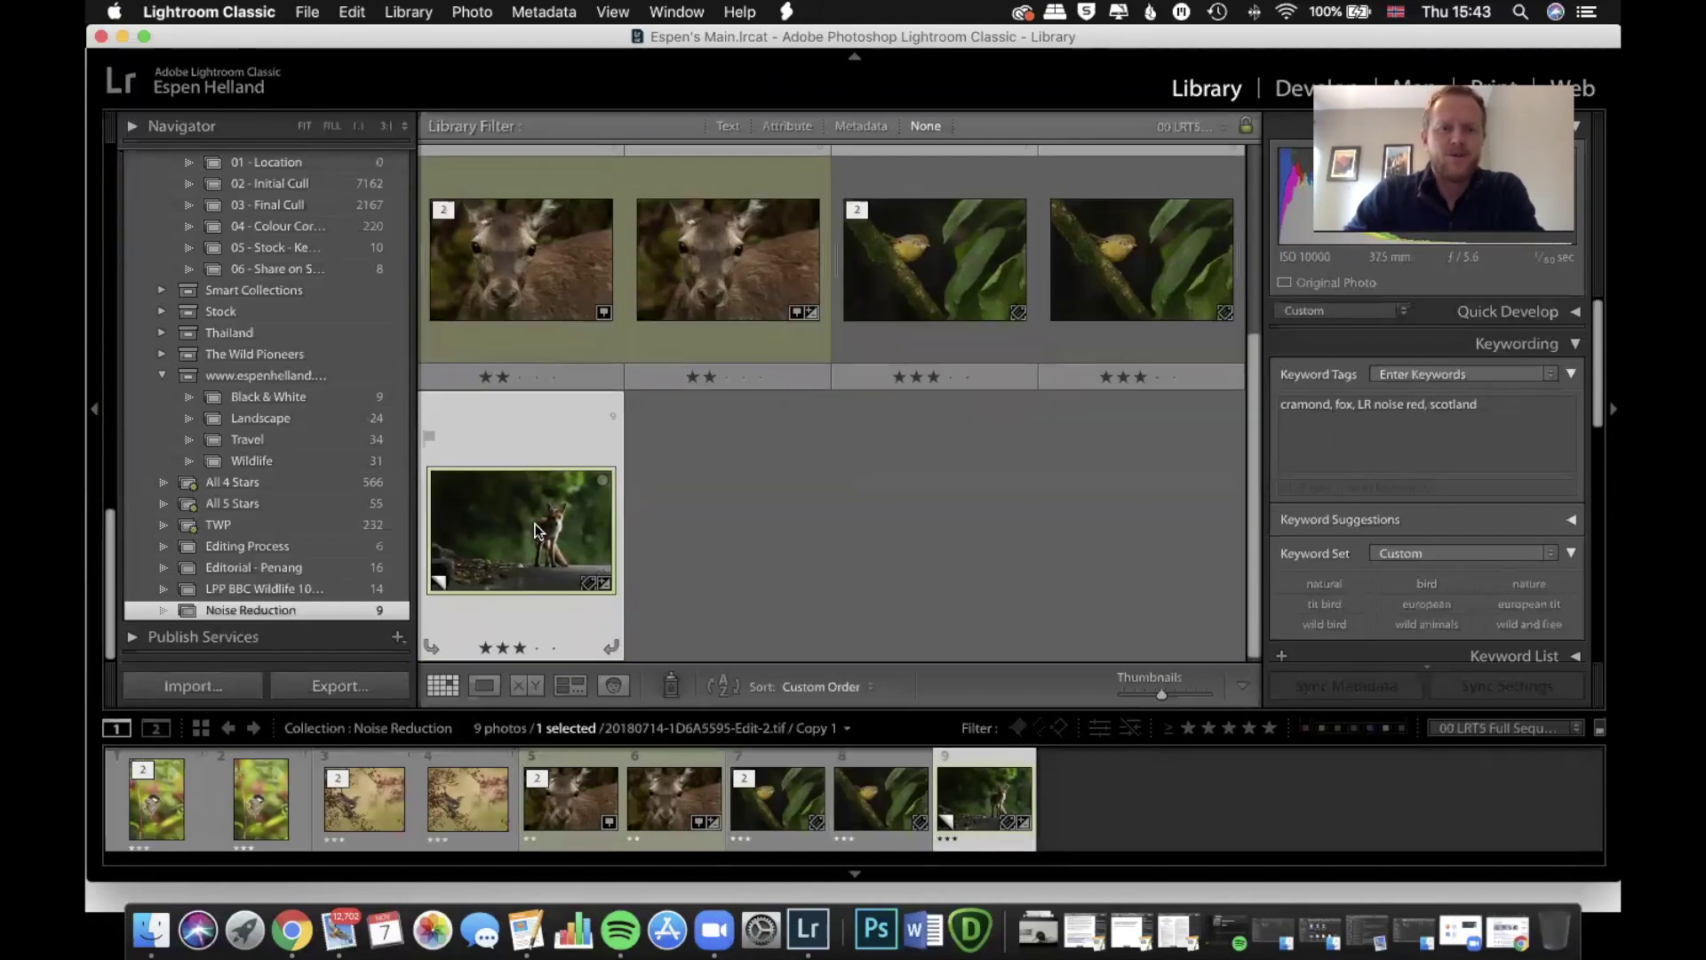
double_click(534, 530)
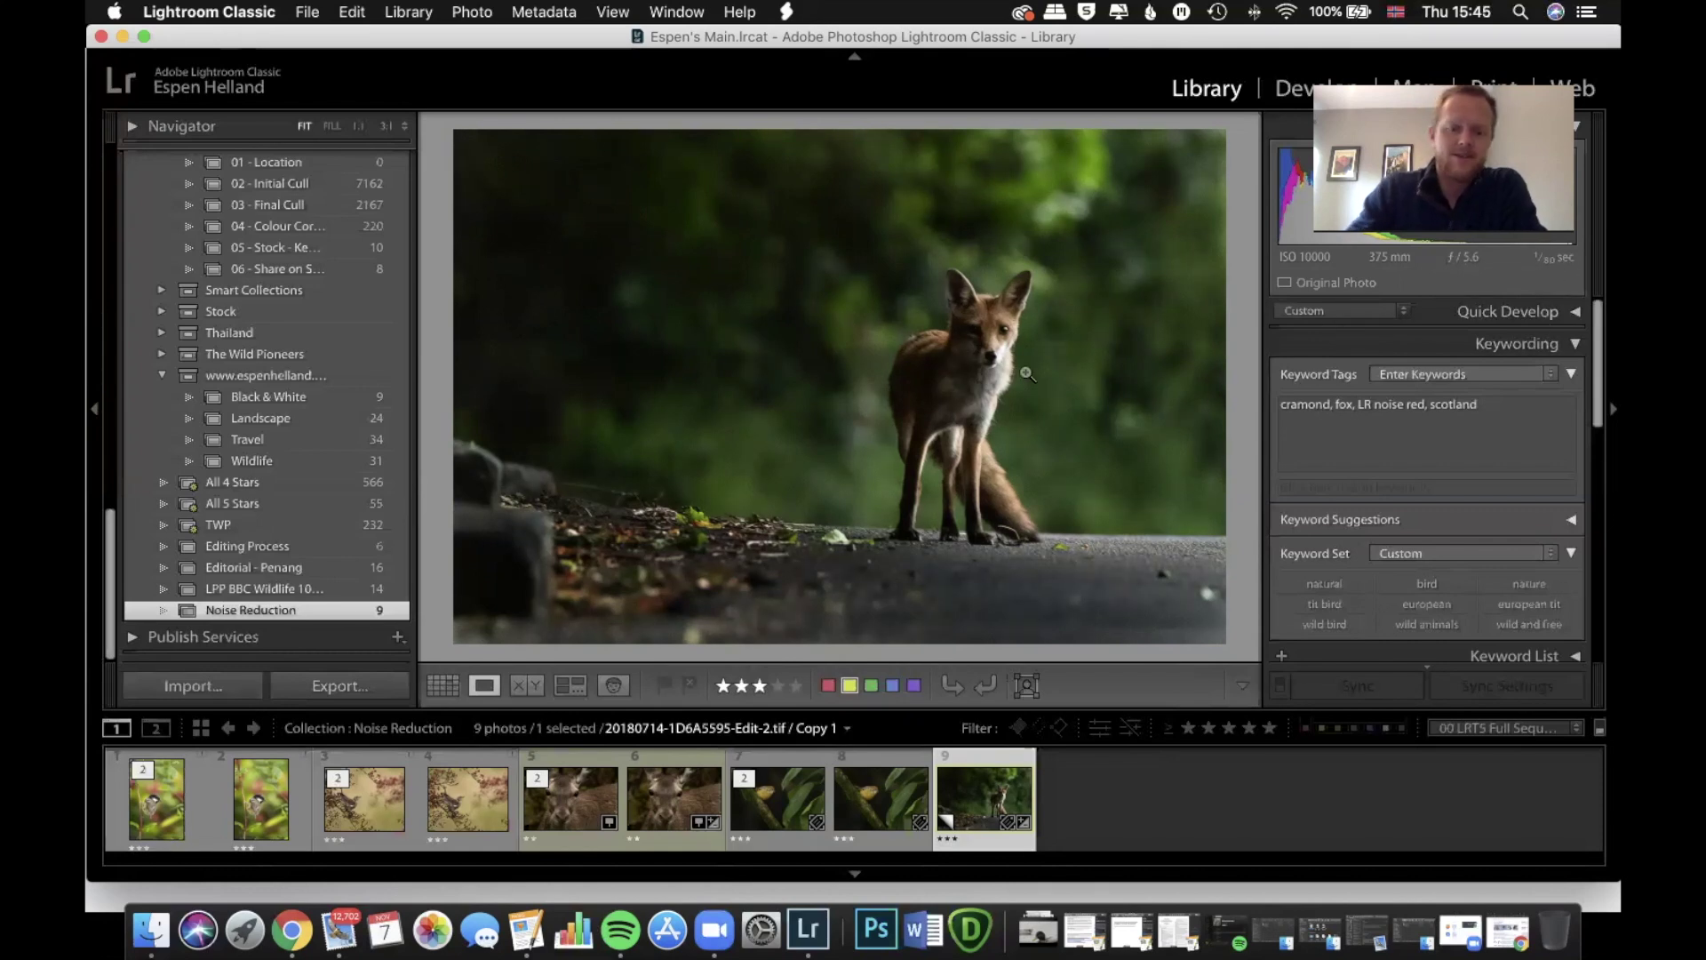
key("f")
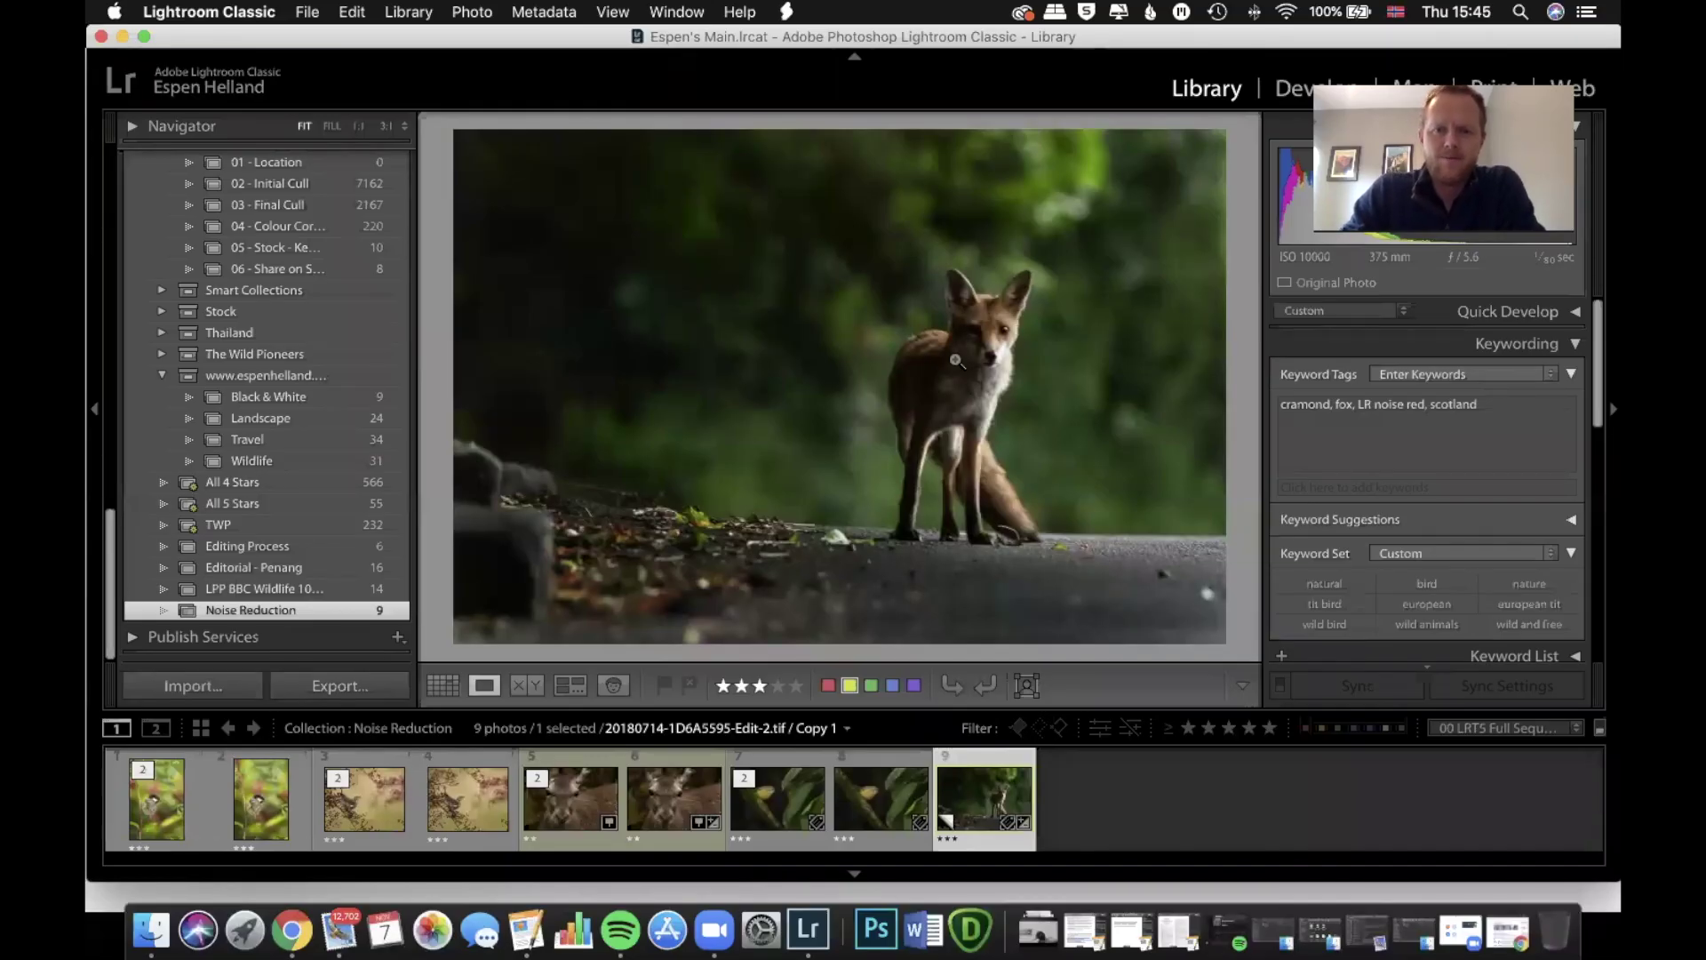
Open the selected fox photo in Topaz DeNoise AI for noise reduction.
right_click(879, 375)
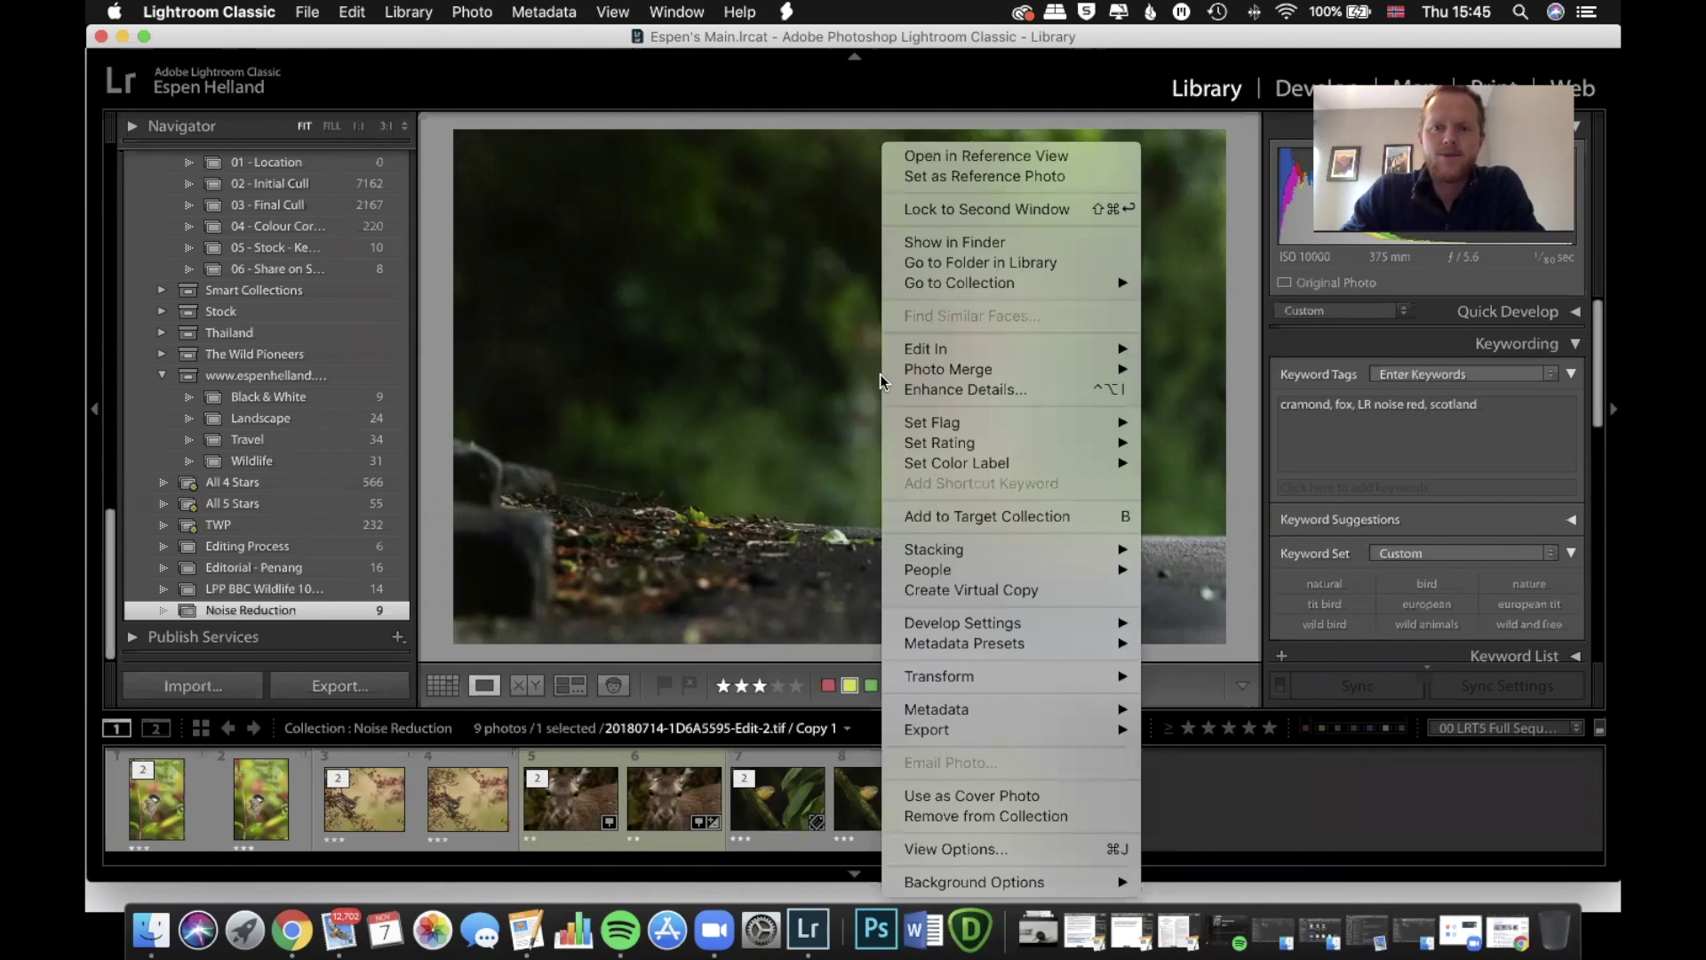
mouse_move(1008, 353)
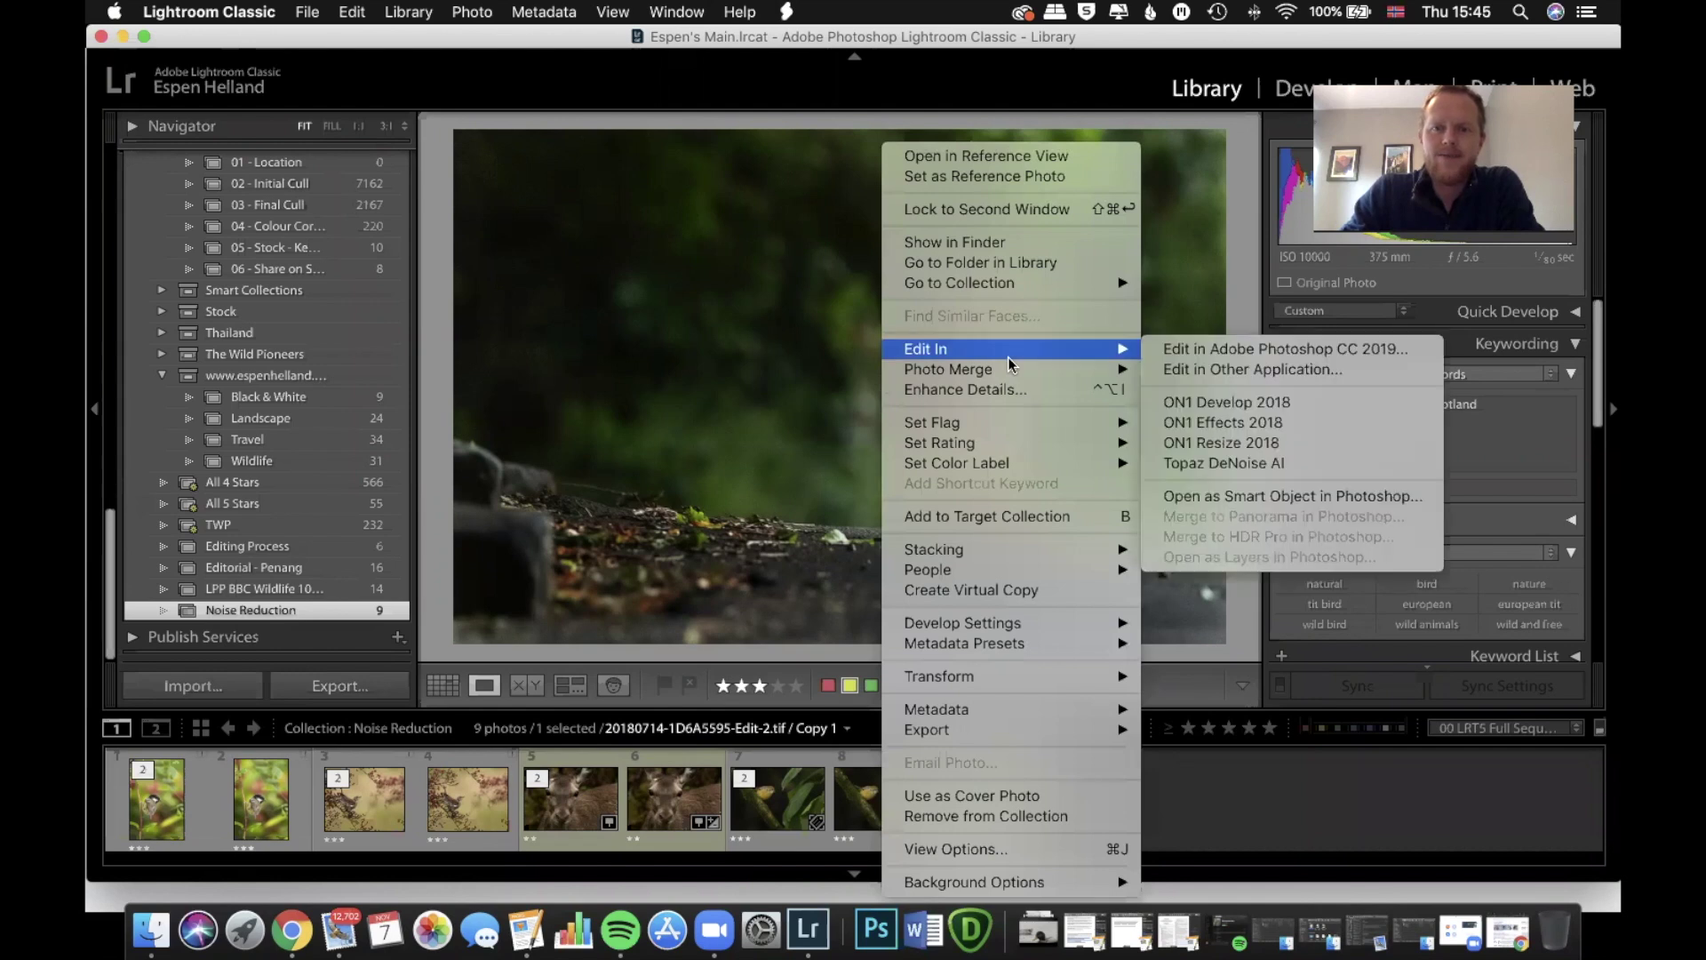
left_click(1275, 464)
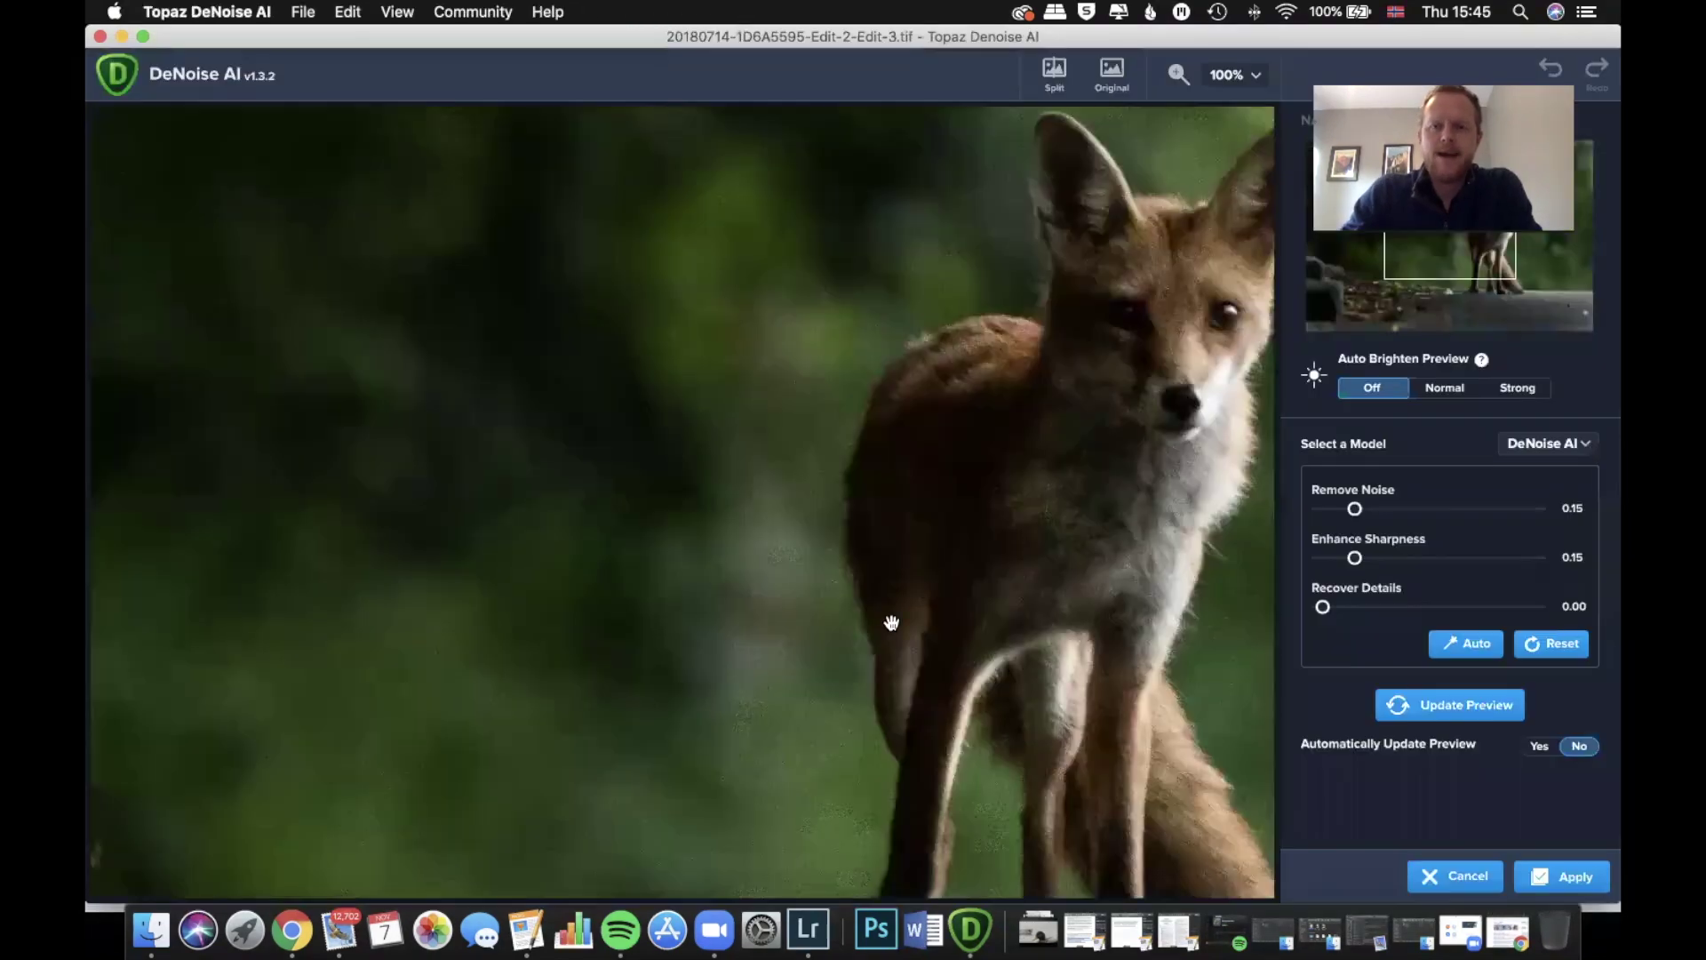
Set Remove Noise to 0.25, Enhance Sharpness to 0.25 and Recover Details to 0.15, and update the preview around the fox's head.
left_click_drag(1013, 396, 536, 551)
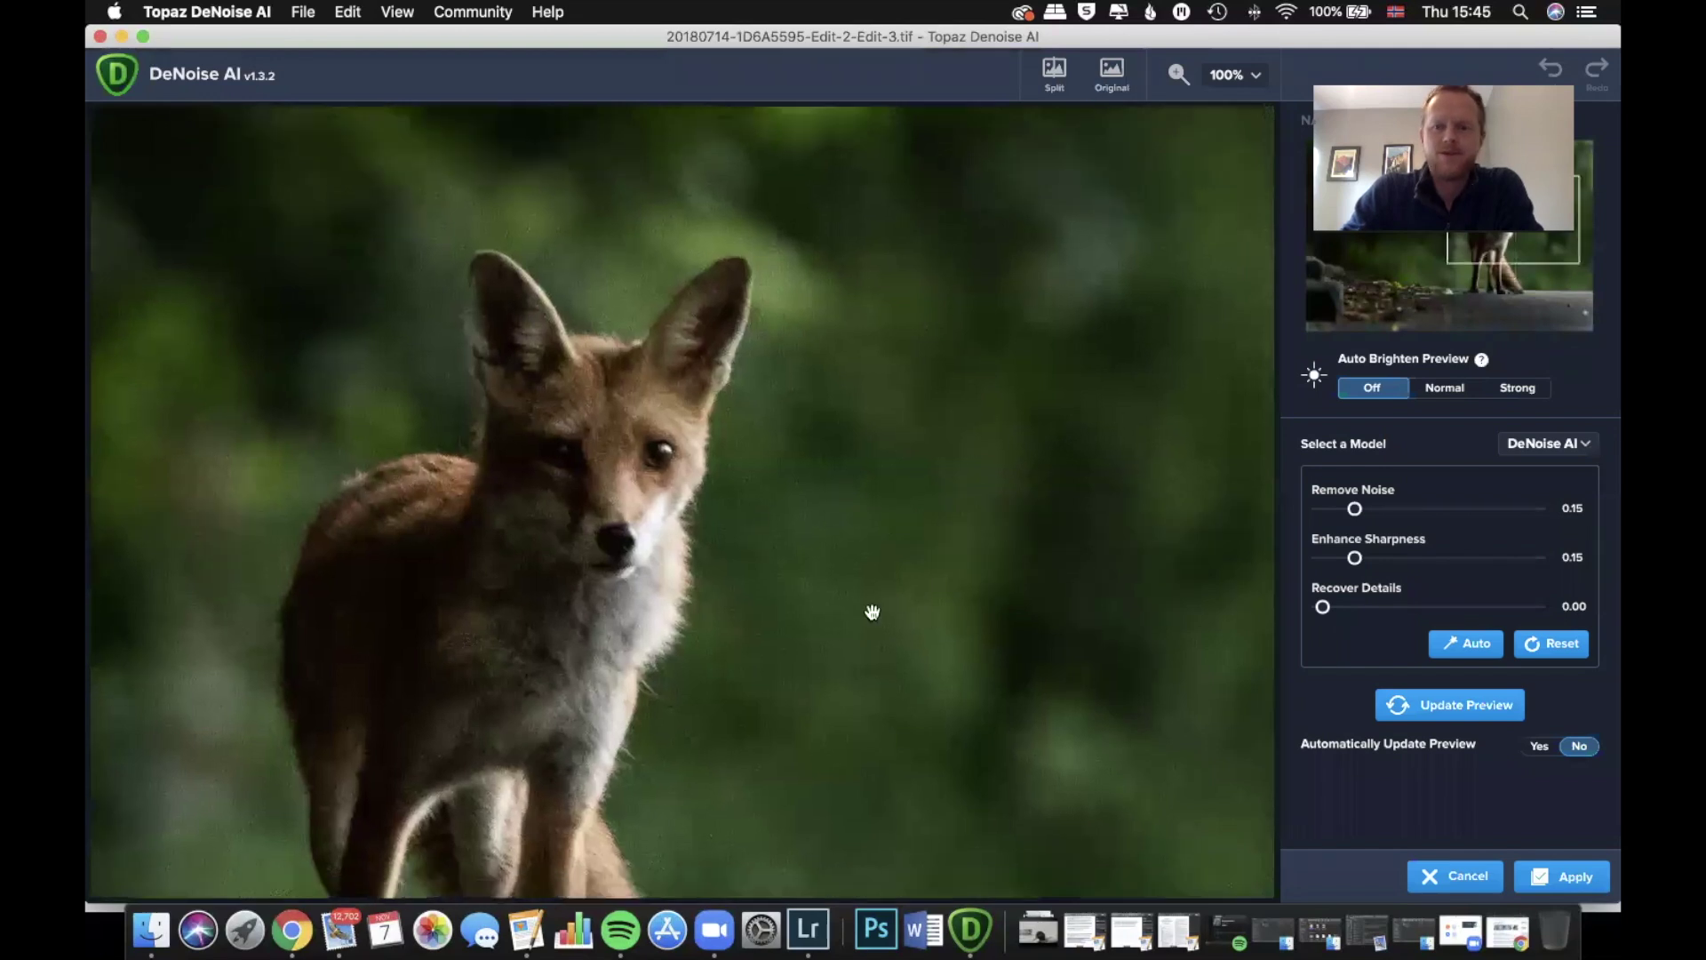
left_click_drag(1352, 506, 1383, 557)
left_click_drag(1323, 607, 1354, 606)
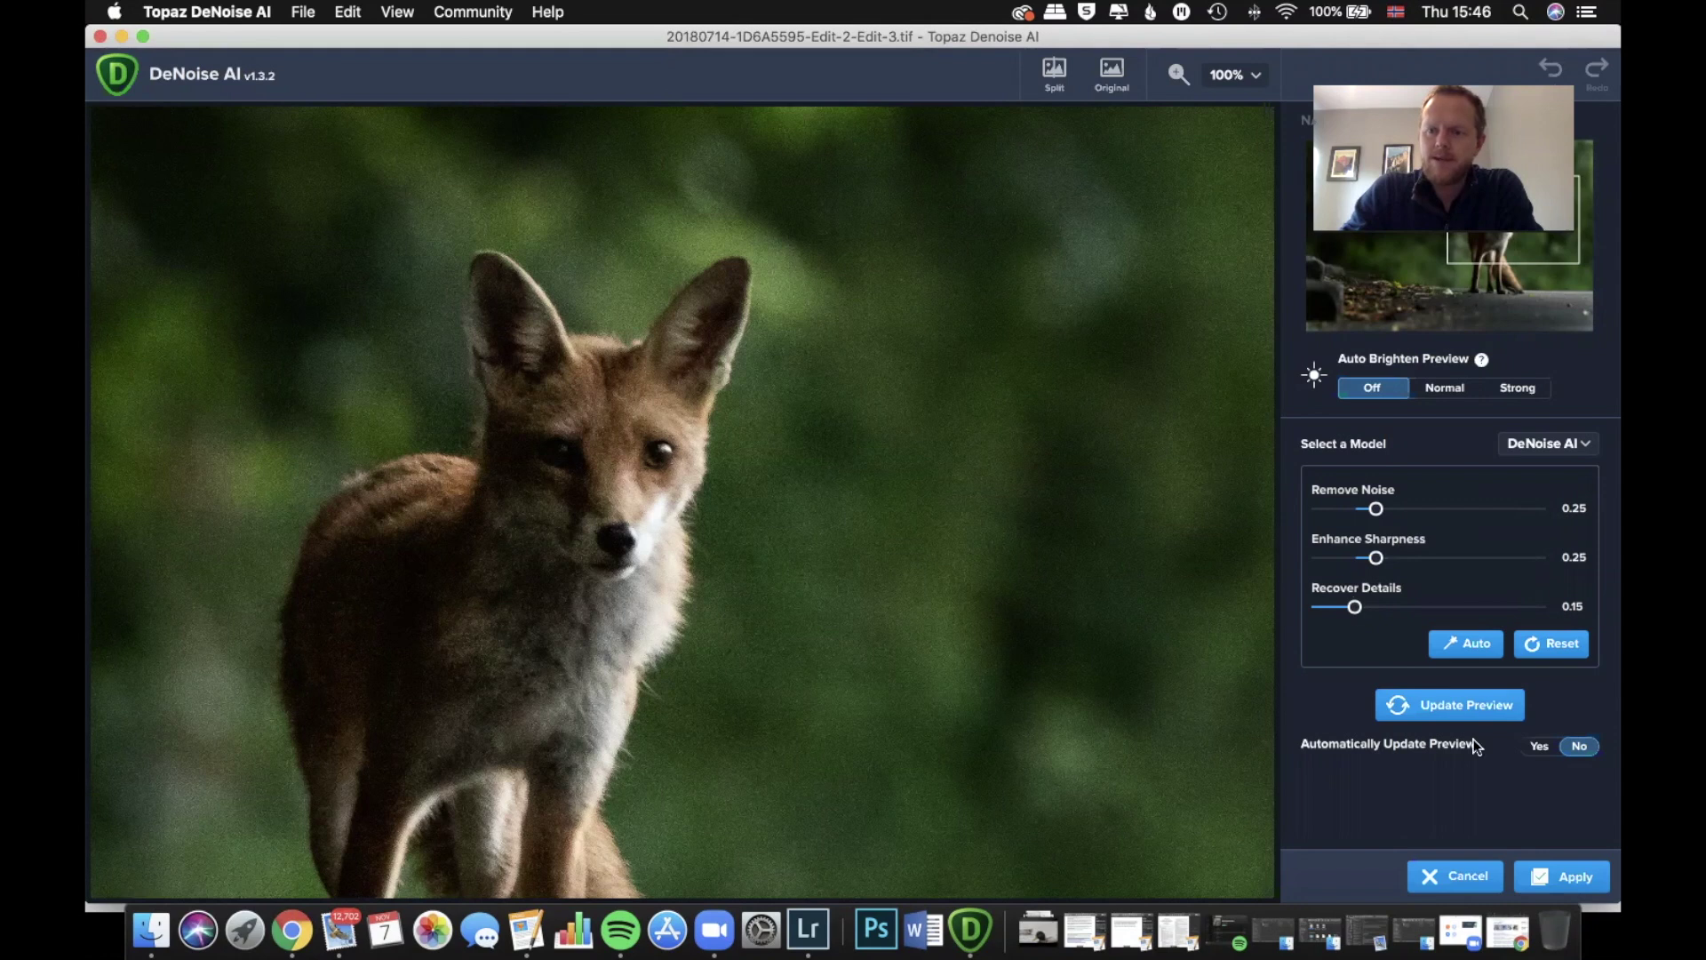
left_click(1433, 695)
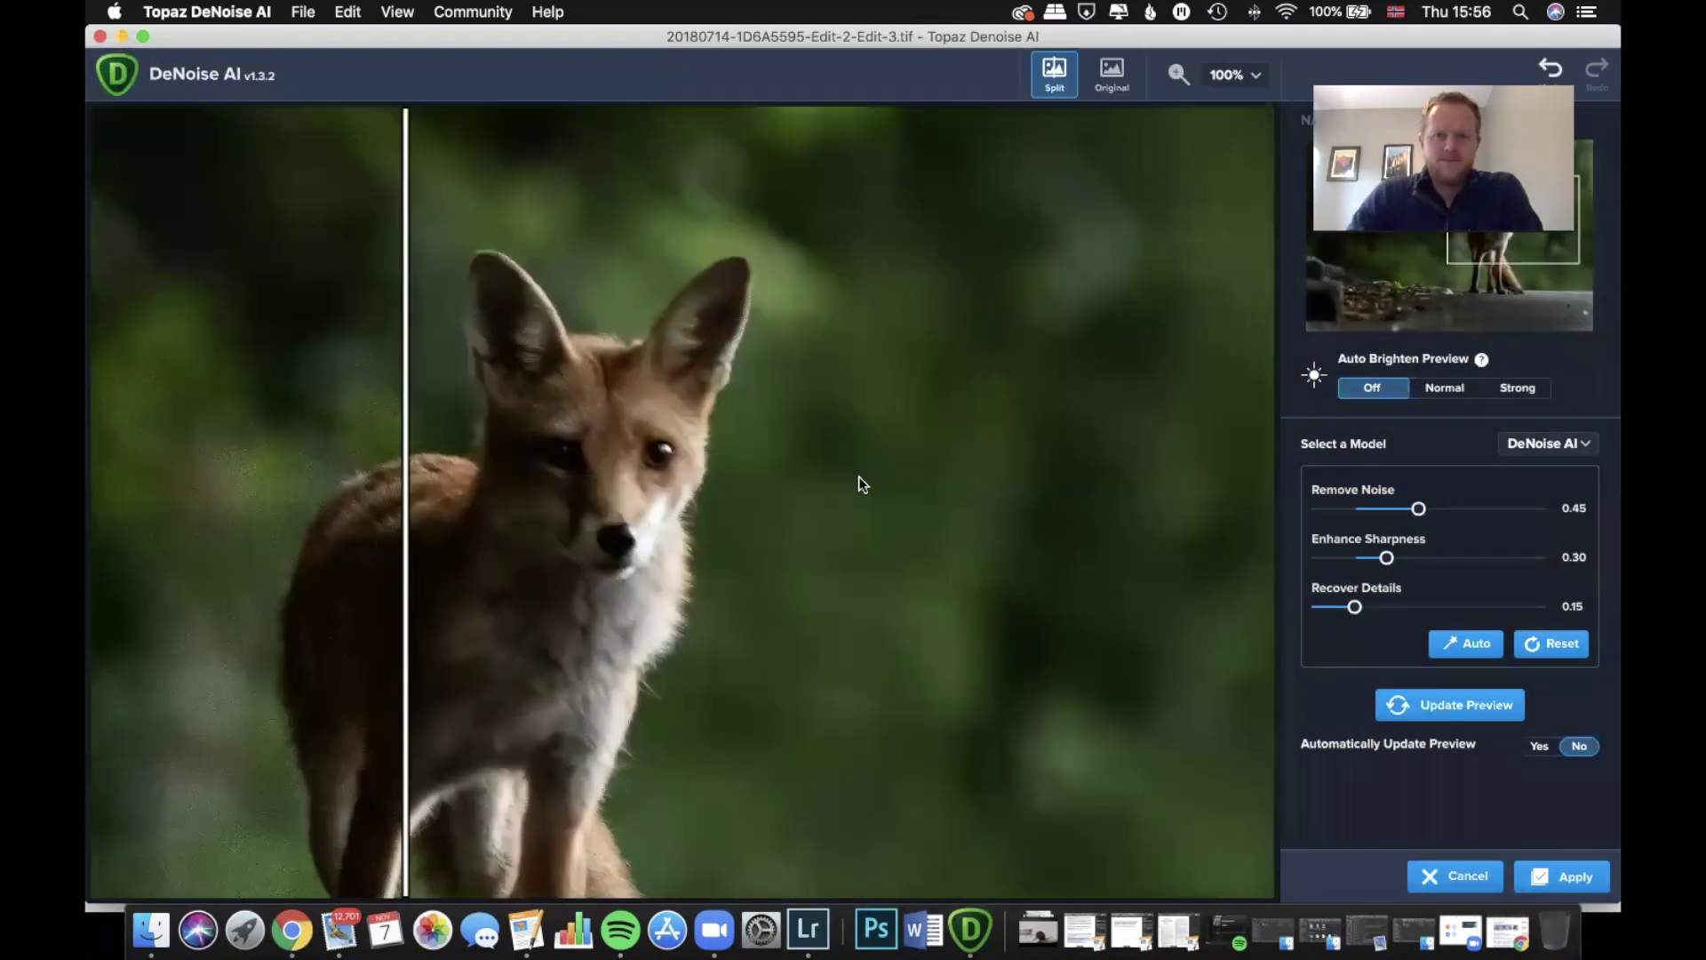
Switch back to Lightroom Classic and view the last fox photo in the Noise Reduction collection at full-screen size.
key("super+Tab")
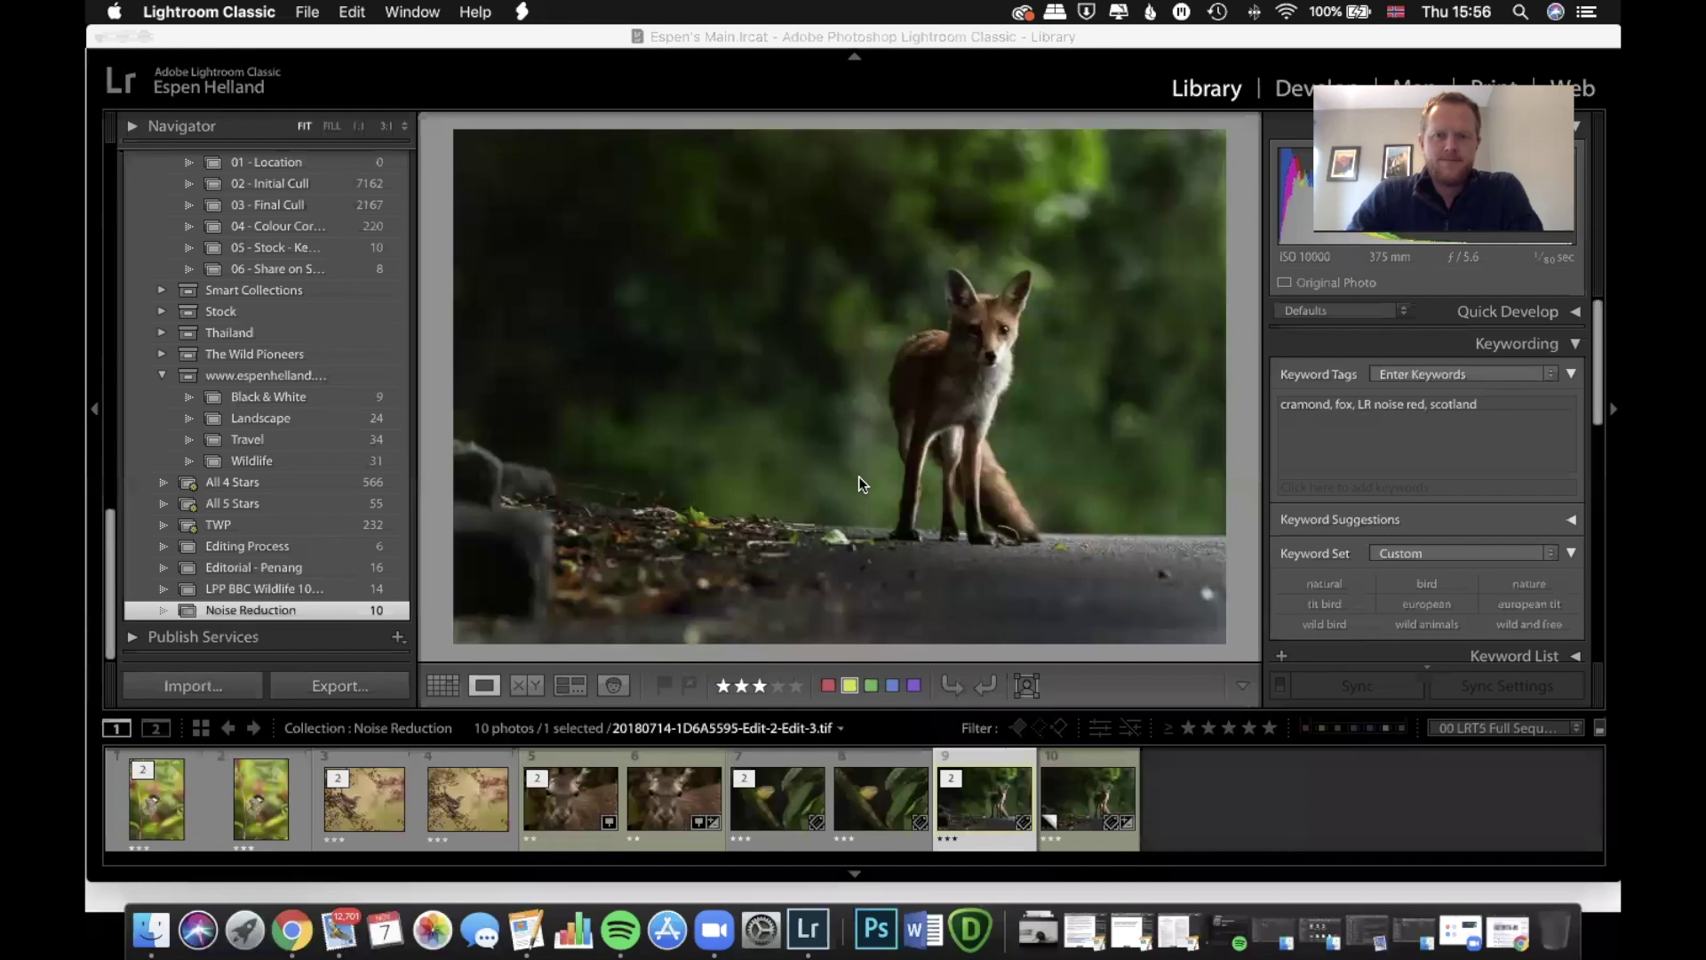
left_click(800, 939)
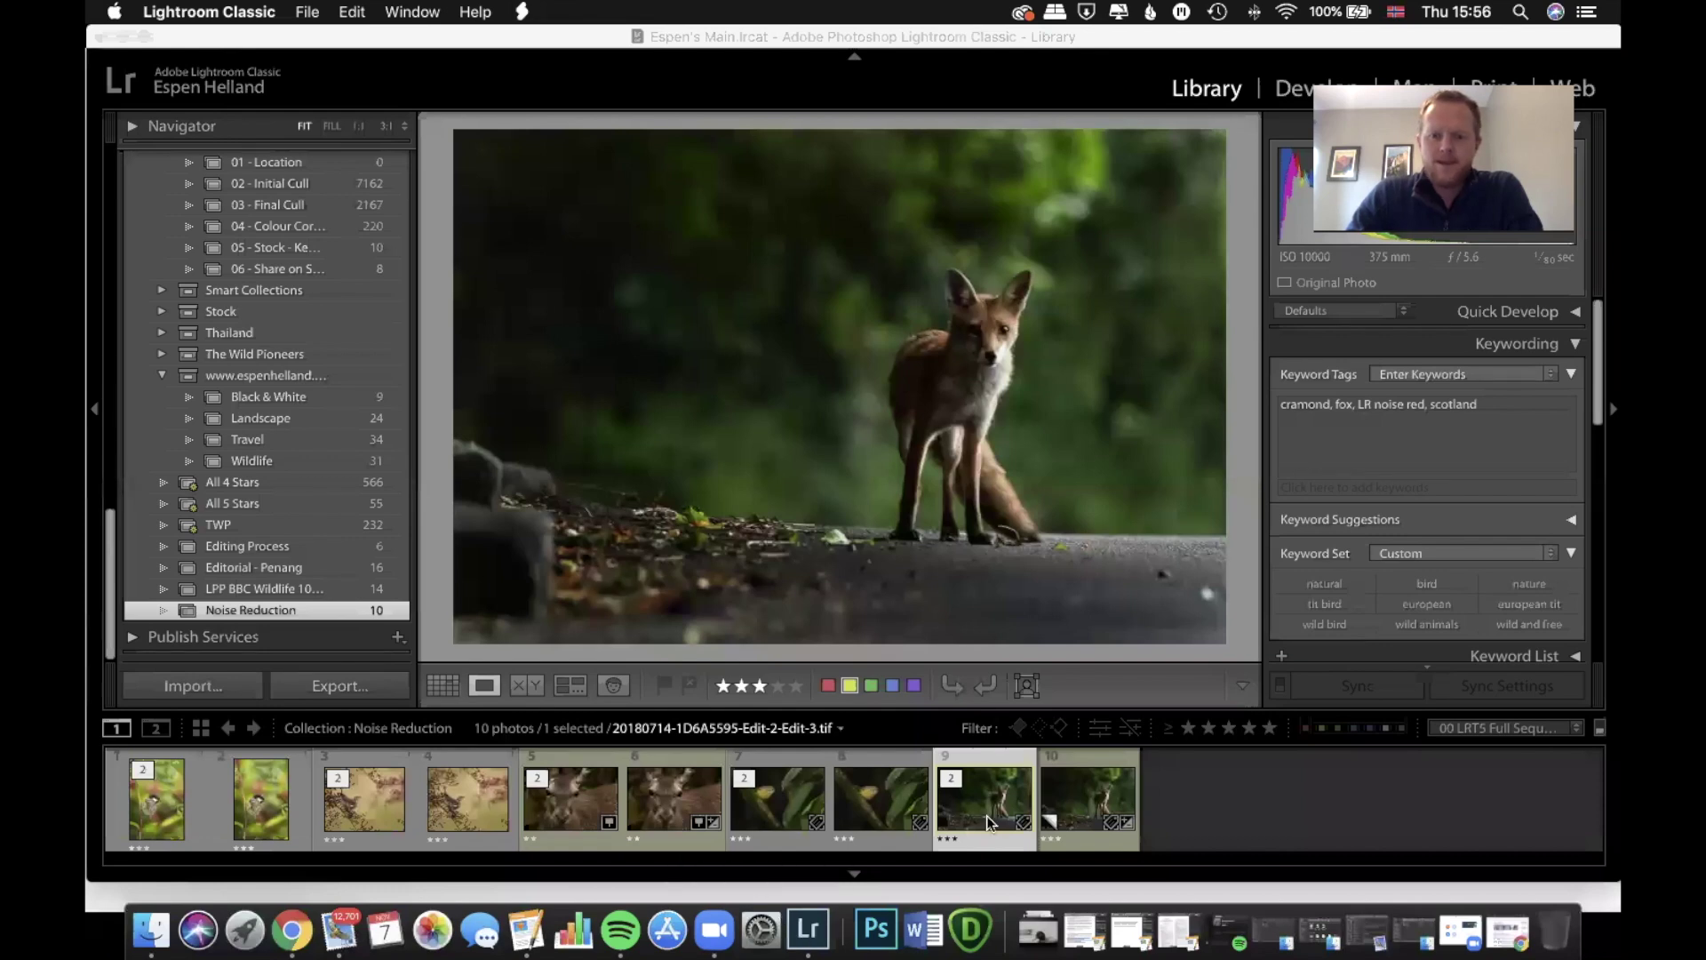
left_click(1082, 819)
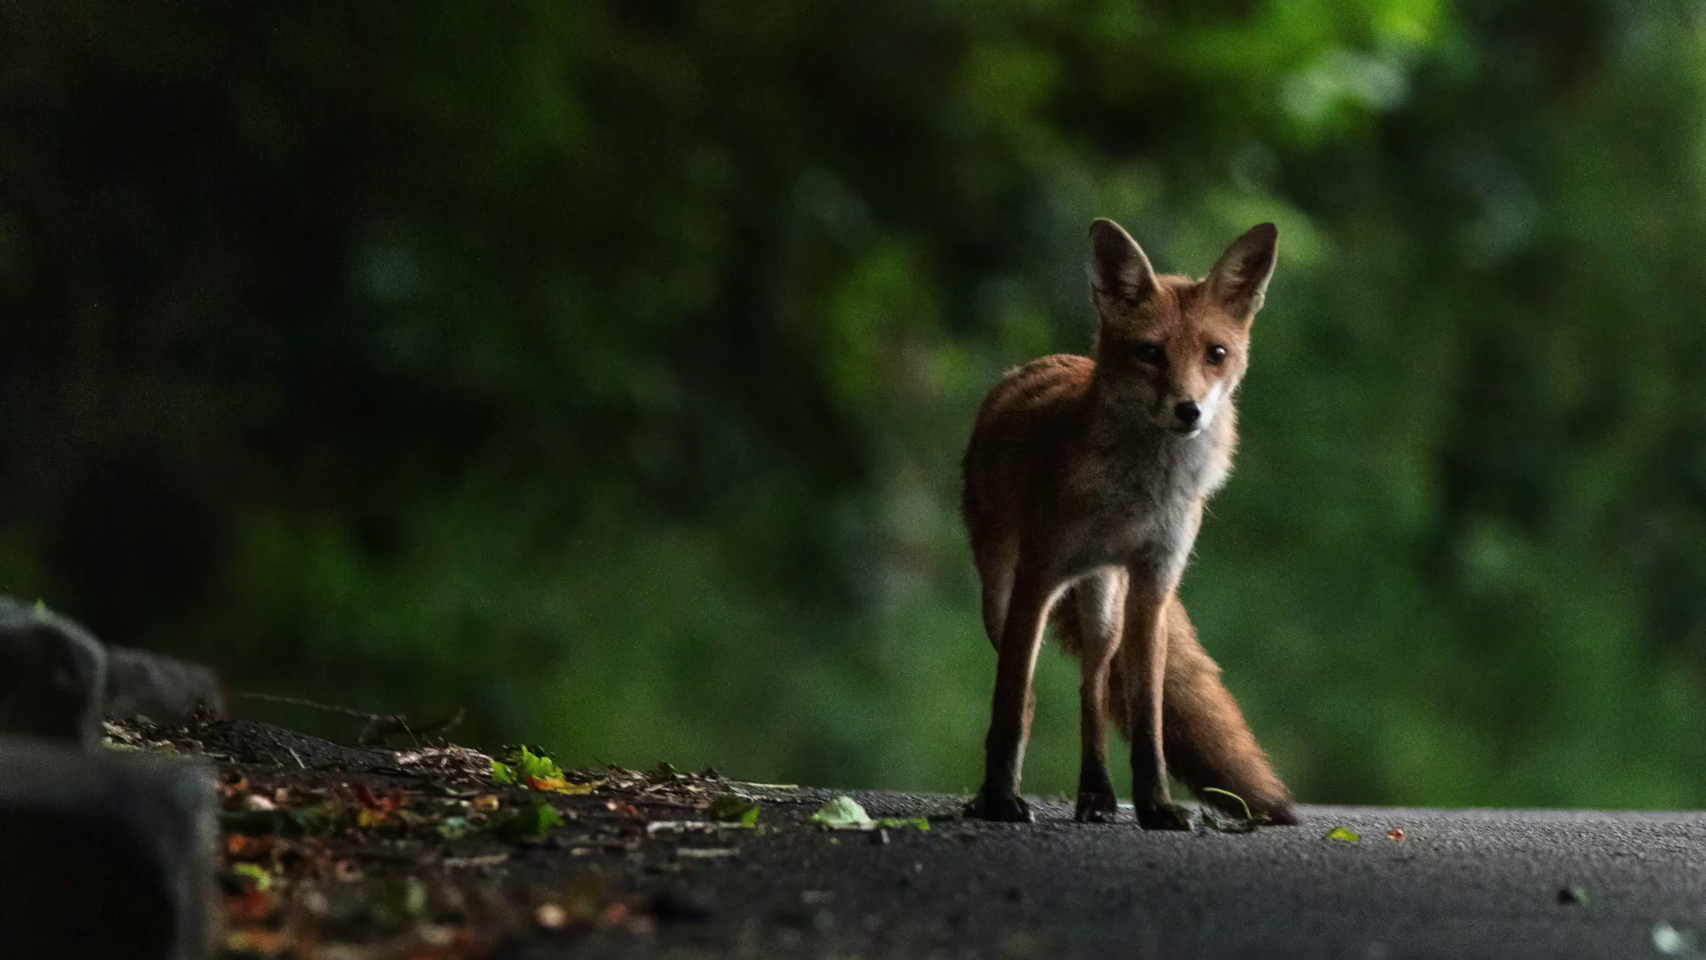